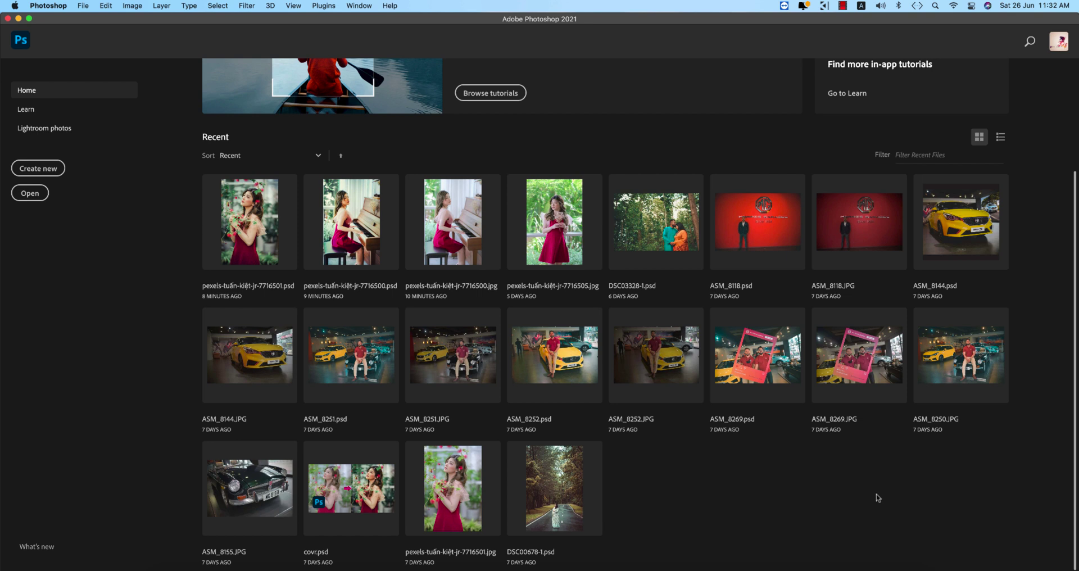
Create a new document named FB at 2560 by 2560 pixels, 300 pixels/inch, in RGB Color with a white background.
{"action": "left_click", "coordinate": [55, 168]}
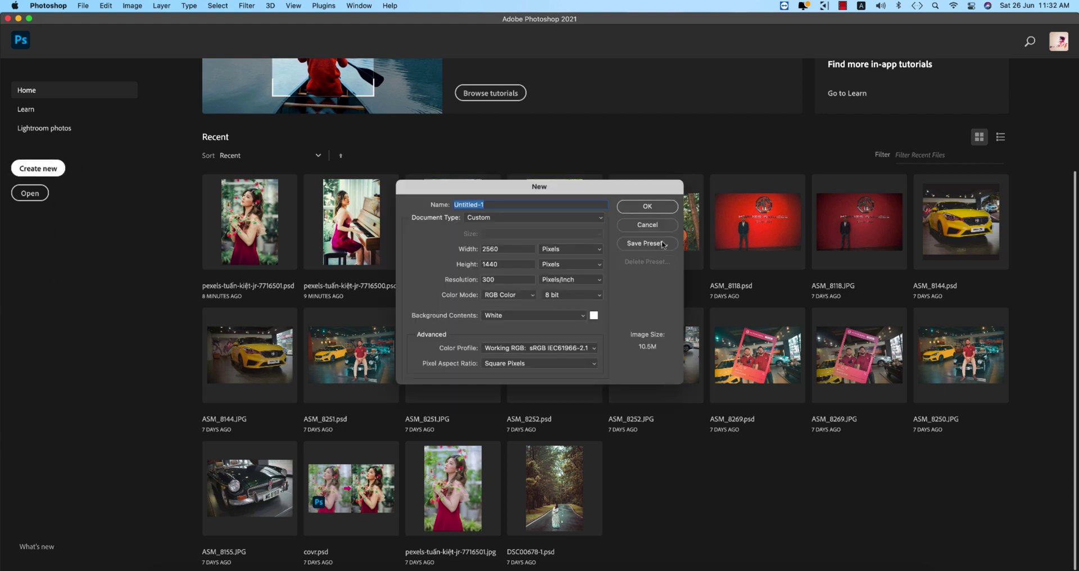
{"action": "left_click_drag", "start_coordinate": [564, 192], "coordinate": [566, 182]}
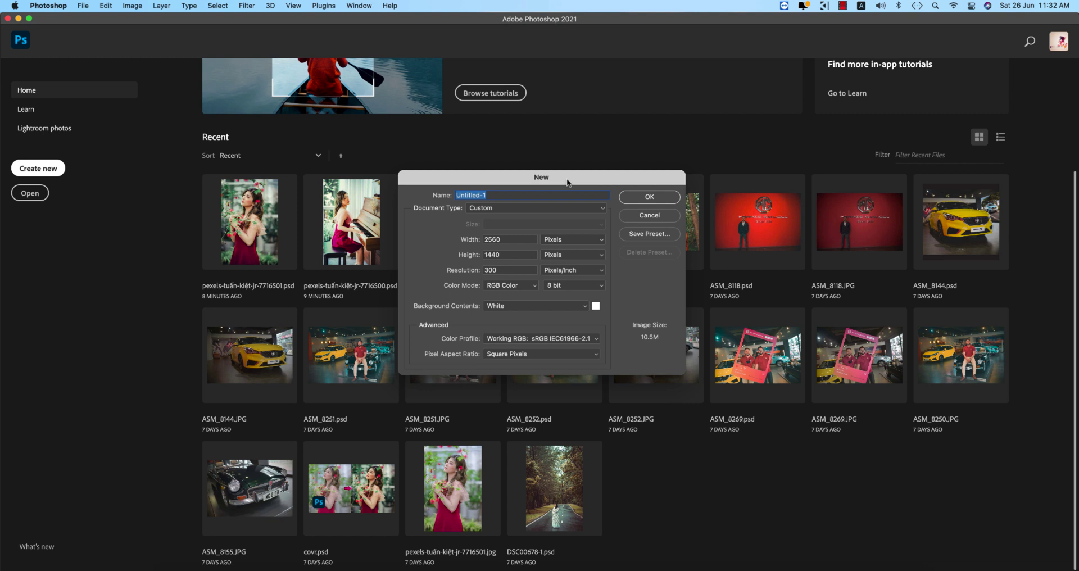
{"action": "double_click", "coordinate": [516, 240]}
{"action": "double_click", "coordinate": [509, 255]}
{"action": "type", "text": "2560"}
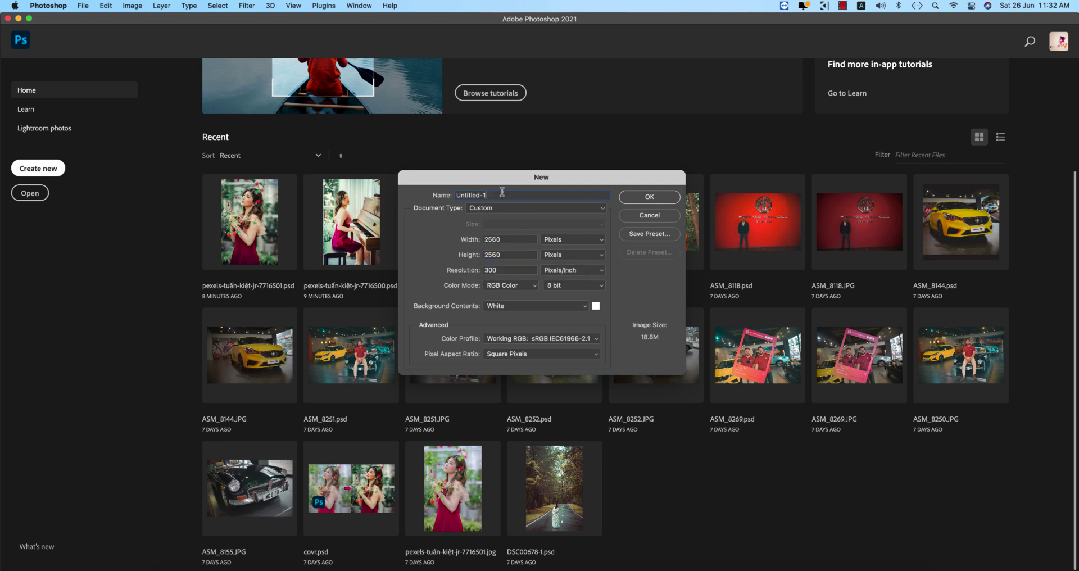
{"action": "left_click_drag", "start_coordinate": [502, 192], "coordinate": [392, 191]}
{"action": "type", "text": "F"}
{"action": "left_click", "coordinate": [642, 198]}
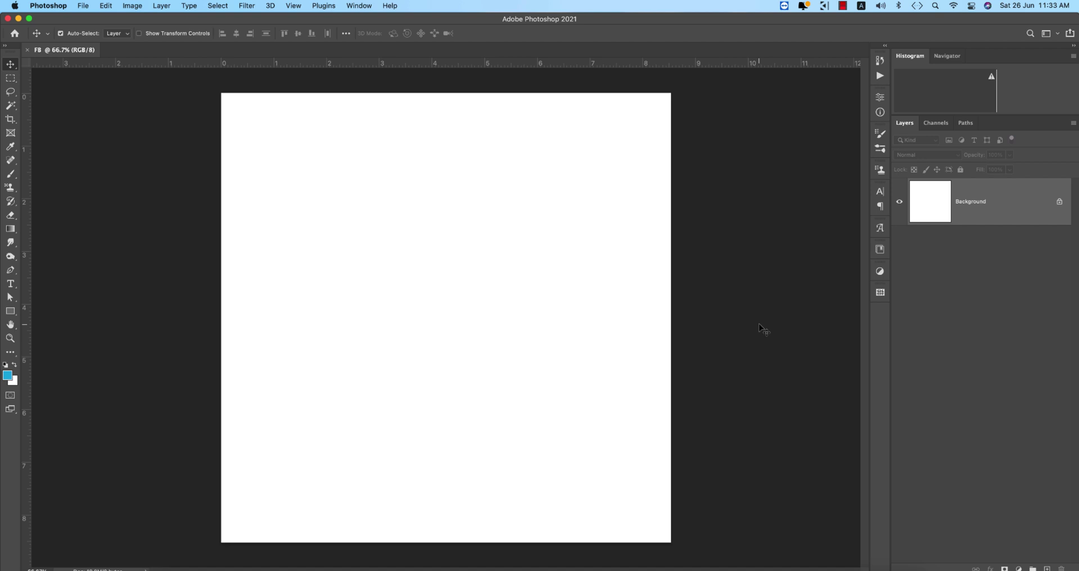
Place the old-black-background wall image as an embedded layer and scale it to about 30.72% to fill the canvas.
{"action": "left_click", "coordinate": [83, 5]}
{"action": "left_click", "coordinate": [107, 199]}
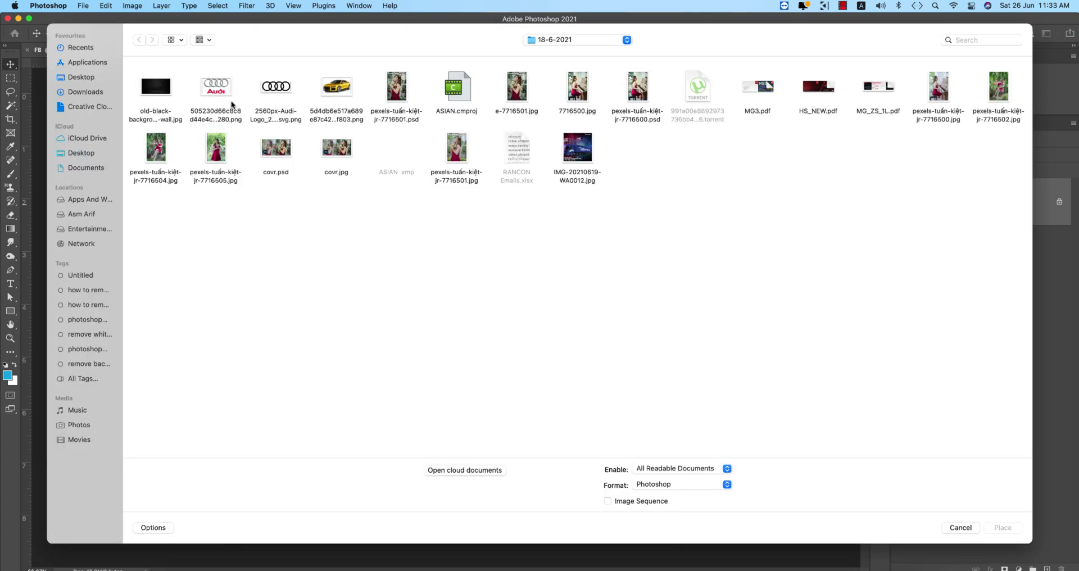
{"action": "double_click", "coordinate": [161, 98]}
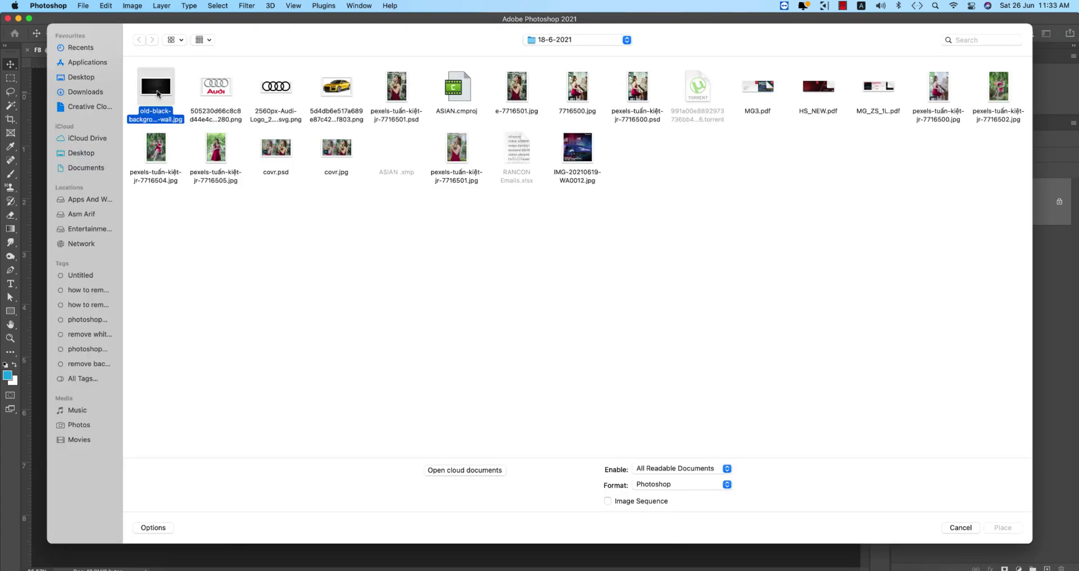
{"action": "left_click_drag", "start_coordinate": [446, 200], "coordinate": [449, 94]}
{"action": "left_click_drag", "start_coordinate": [446, 434], "coordinate": [446, 543]}
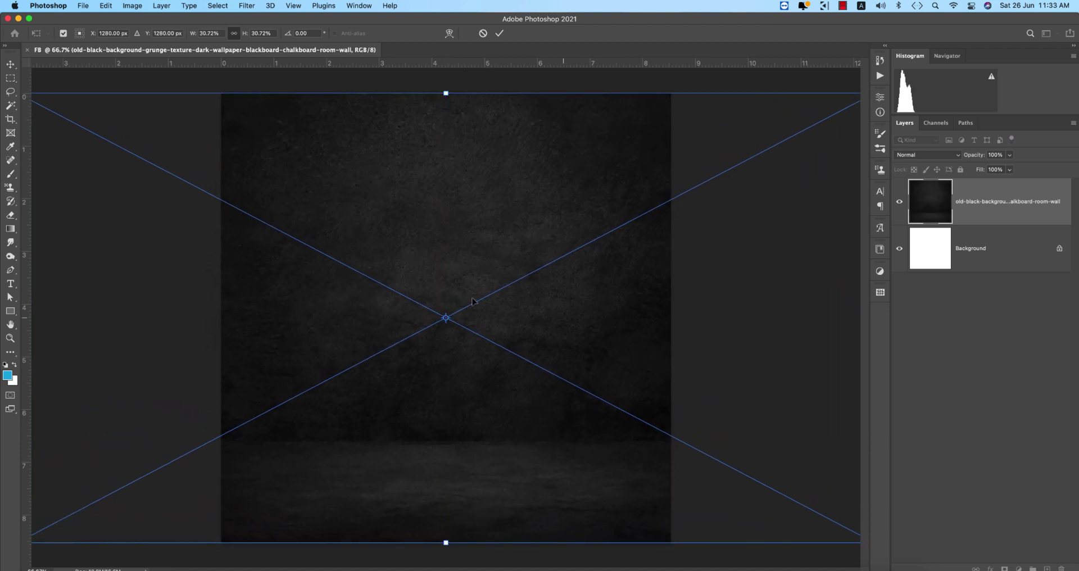
{"action": "left_click", "coordinate": [499, 33]}
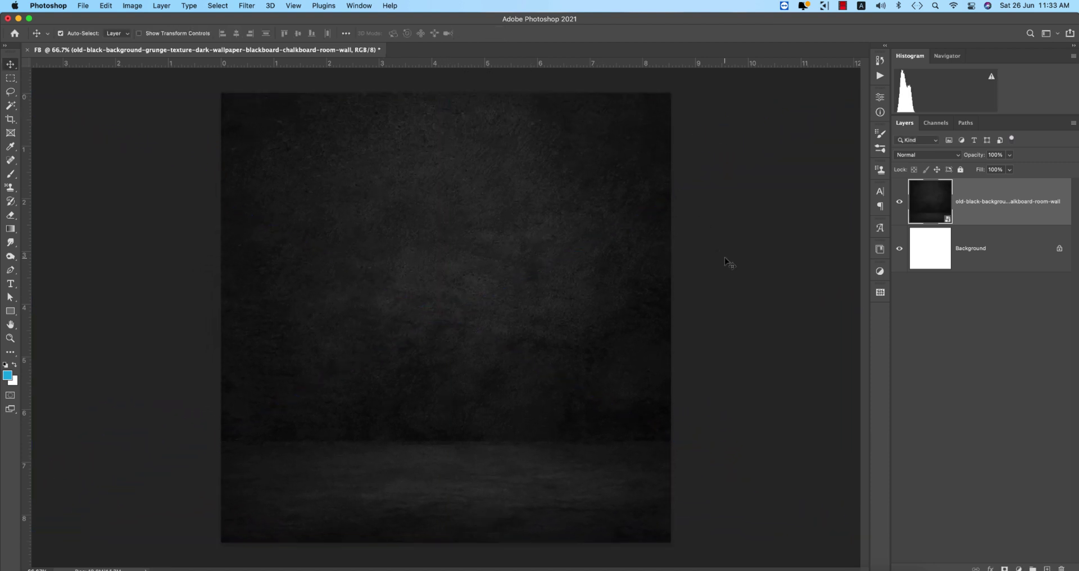
{"action": "left_click", "coordinate": [724, 257]}
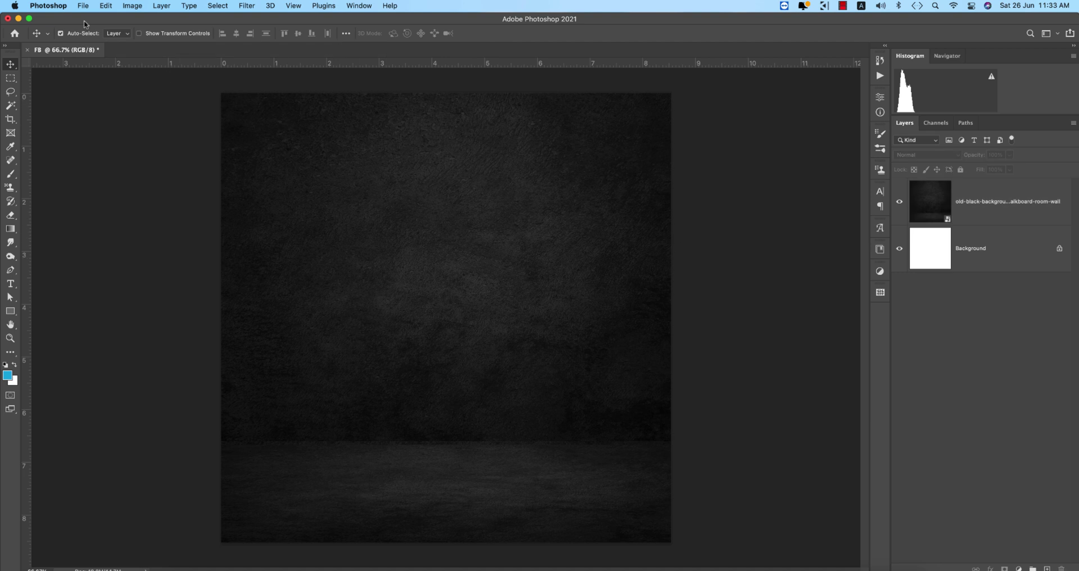
Embed the yellow car PNG, scale it to about 24.72%, and position it on the floor in the canvas's lower part.
{"action": "left_click", "coordinate": [84, 6]}
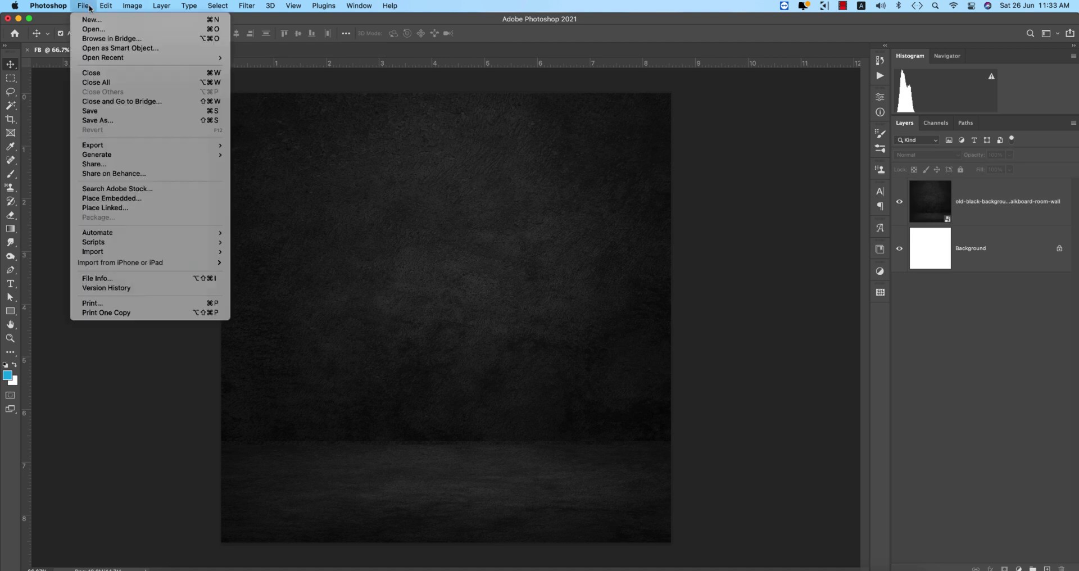
{"action": "left_click", "coordinate": [110, 197]}
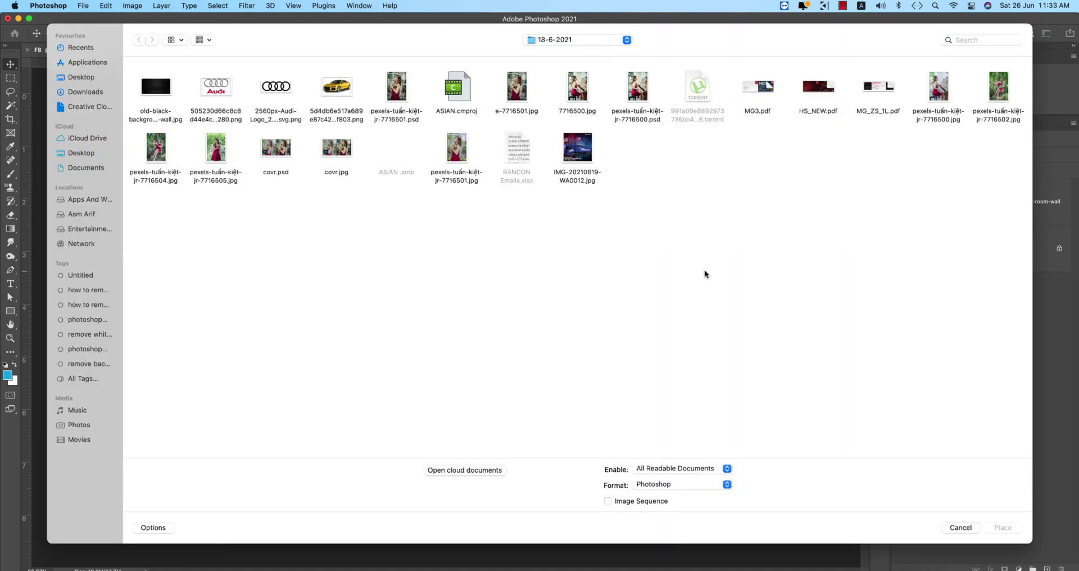
{"action": "double_click", "coordinate": [342, 89]}
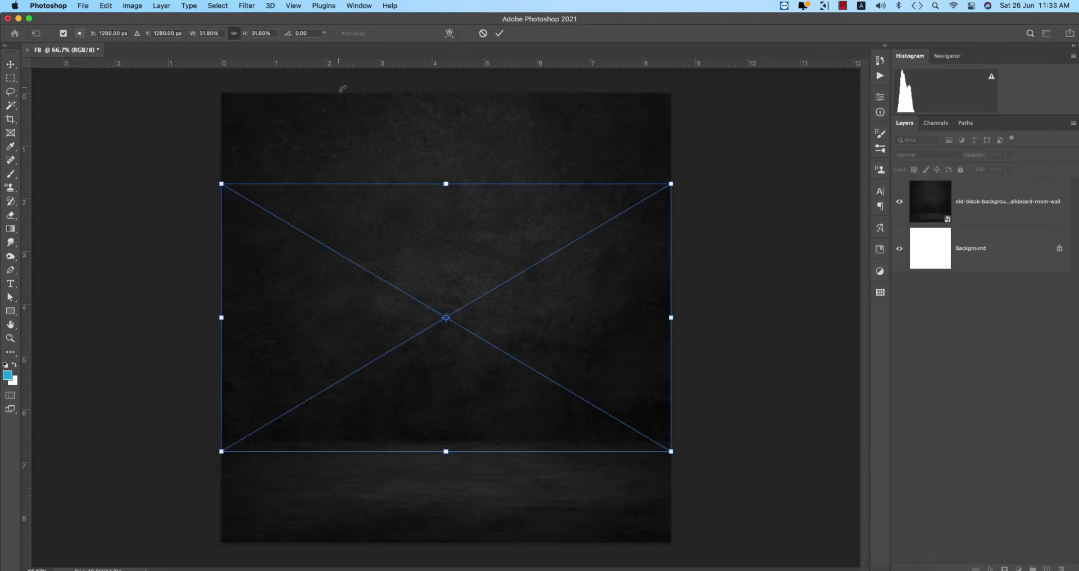
{"action": "left_click_drag", "start_coordinate": [444, 183], "coordinate": [445, 245]}
{"action": "left_click_drag", "start_coordinate": [506, 340], "coordinate": [522, 416]}
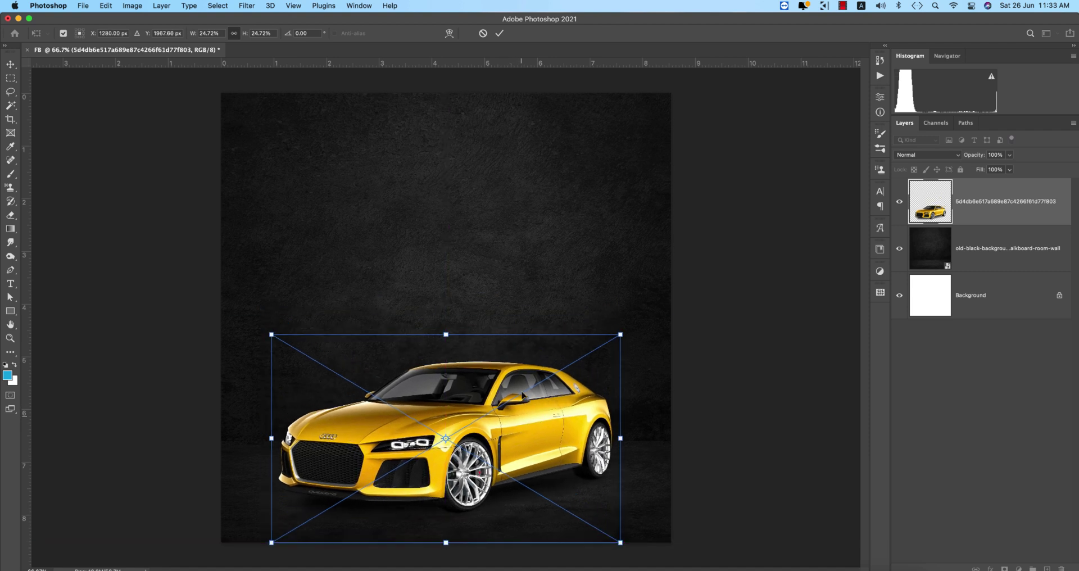
{"action": "left_click", "coordinate": [499, 33]}
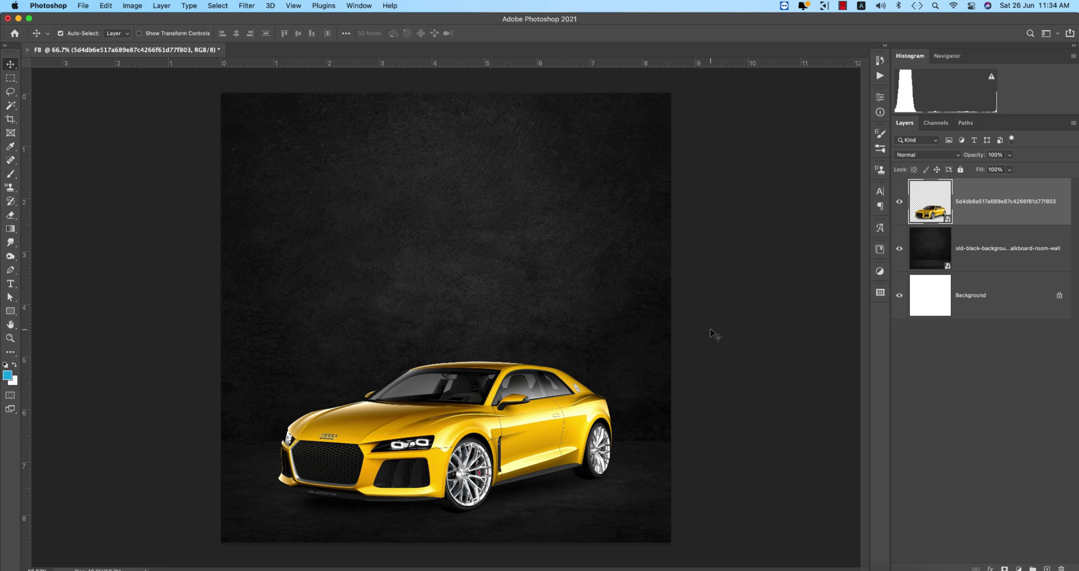
{"action": "left_click_drag", "start_coordinate": [517, 447], "coordinate": [530, 446]}
{"action": "left_click_drag", "start_coordinate": [579, 422], "coordinate": [572, 423]}
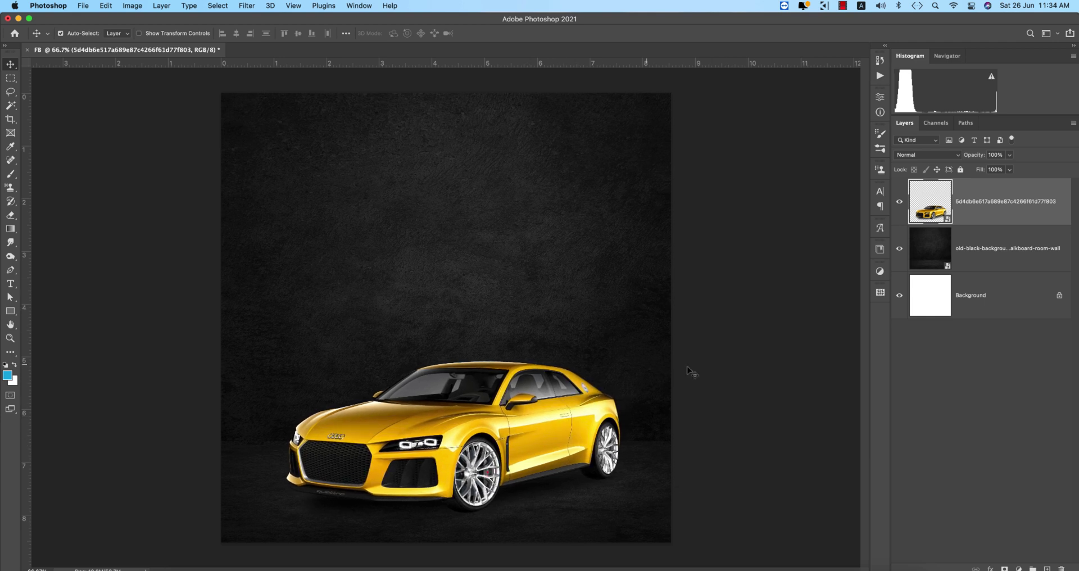
Embed the 2560px-Audi-Logo_2016.svg image at about 19.83% scale behind the car, with its layer directly beneath the car layer.
{"action": "left_click", "coordinate": [92, 9]}
{"action": "left_click", "coordinate": [452, 243]}
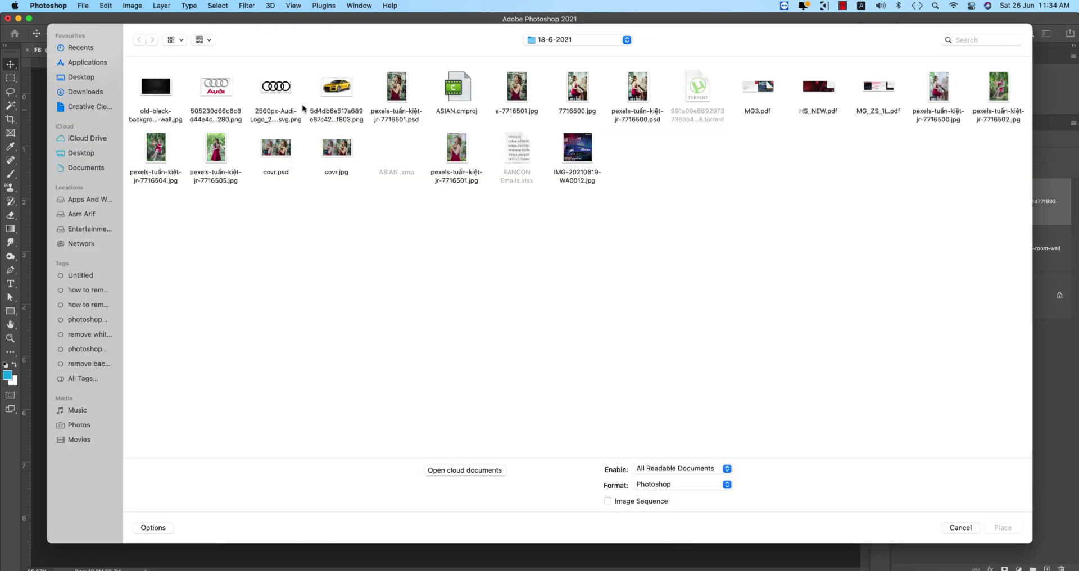
{"action": "double_click", "coordinate": [274, 87]}
{"action": "left_click_drag", "start_coordinate": [665, 321], "coordinate": [625, 340]}
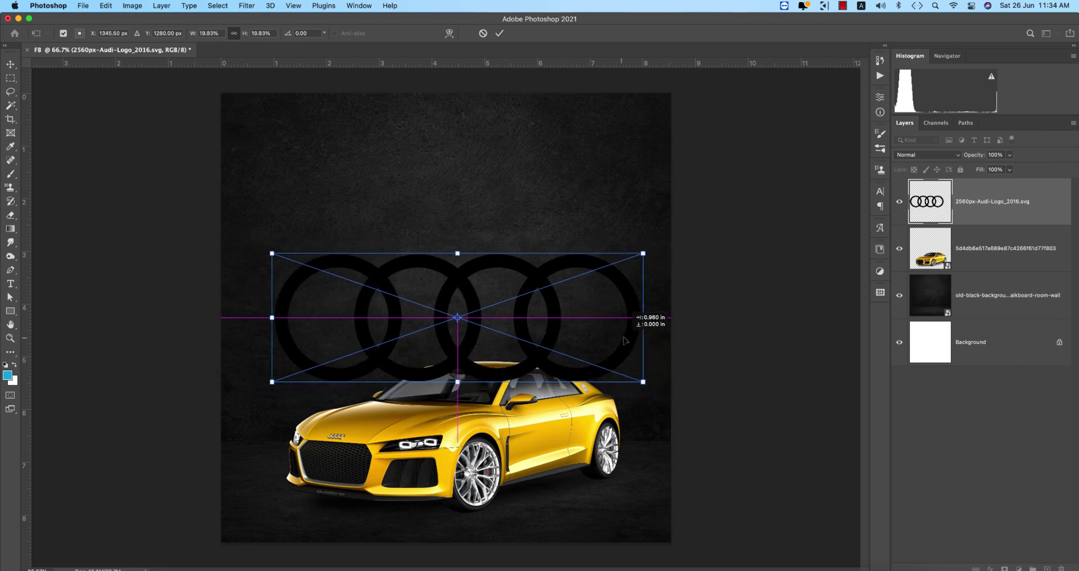
{"action": "key", "text": "Return"}
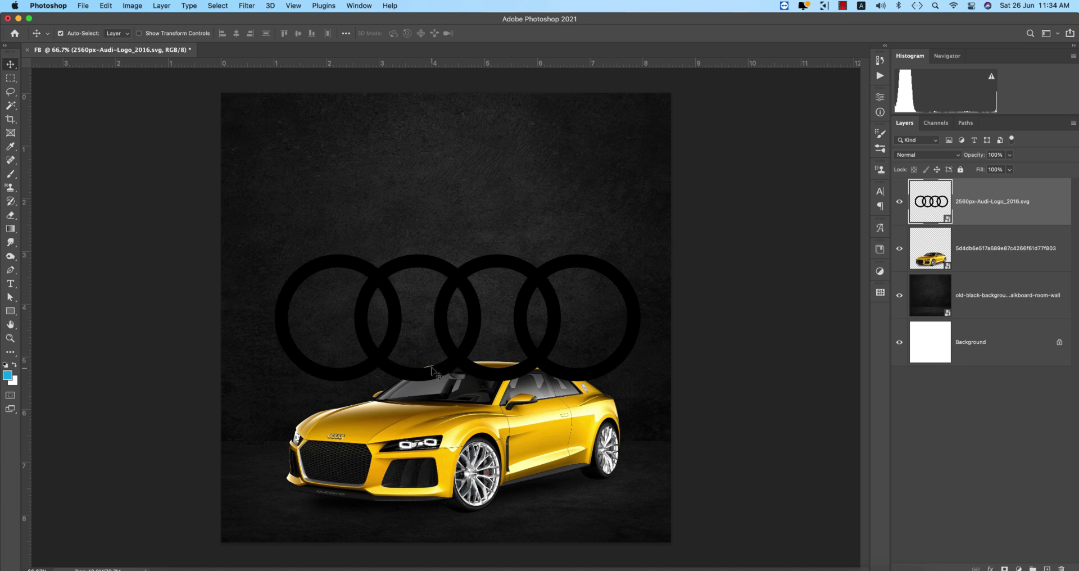
{"action": "left_click_drag", "start_coordinate": [981, 216], "coordinate": [978, 271]}
Apply a white Color Overlay layer style to the Audi logo layer.
{"action": "right_click", "coordinate": [966, 251]}
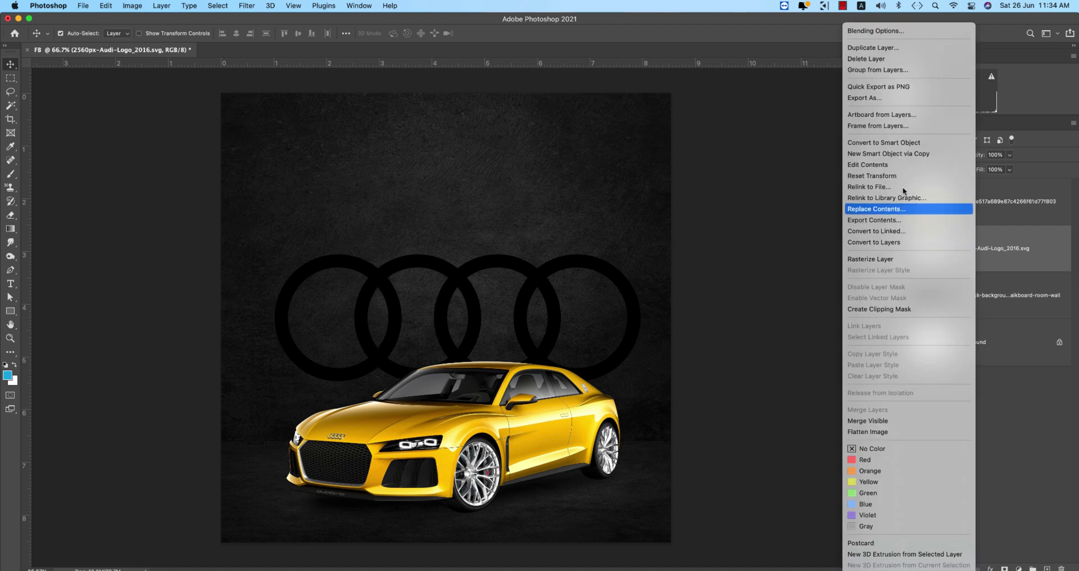
{"action": "left_click", "coordinate": [860, 35]}
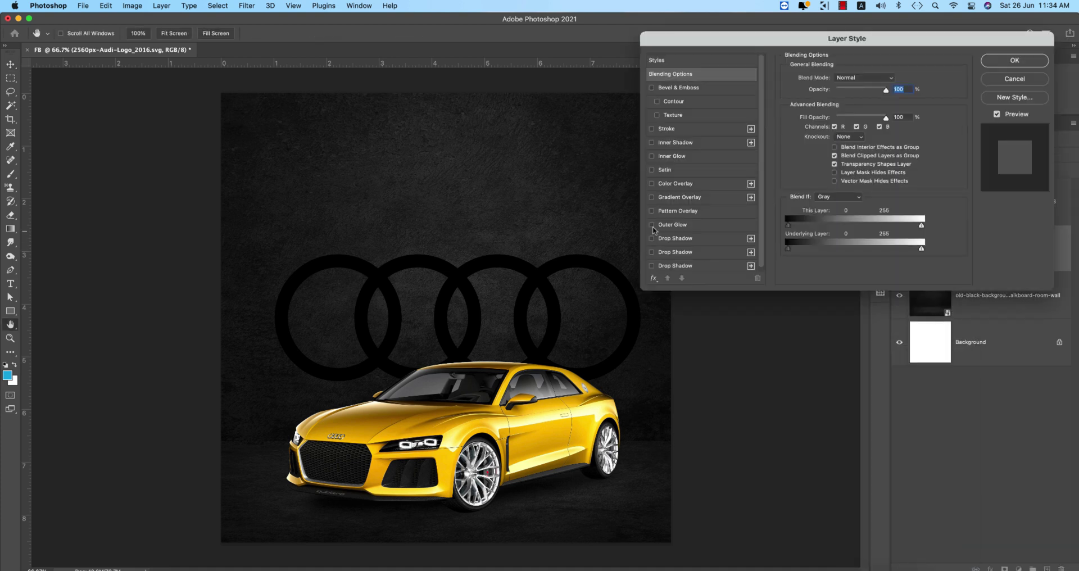
{"action": "left_click", "coordinate": [651, 184]}
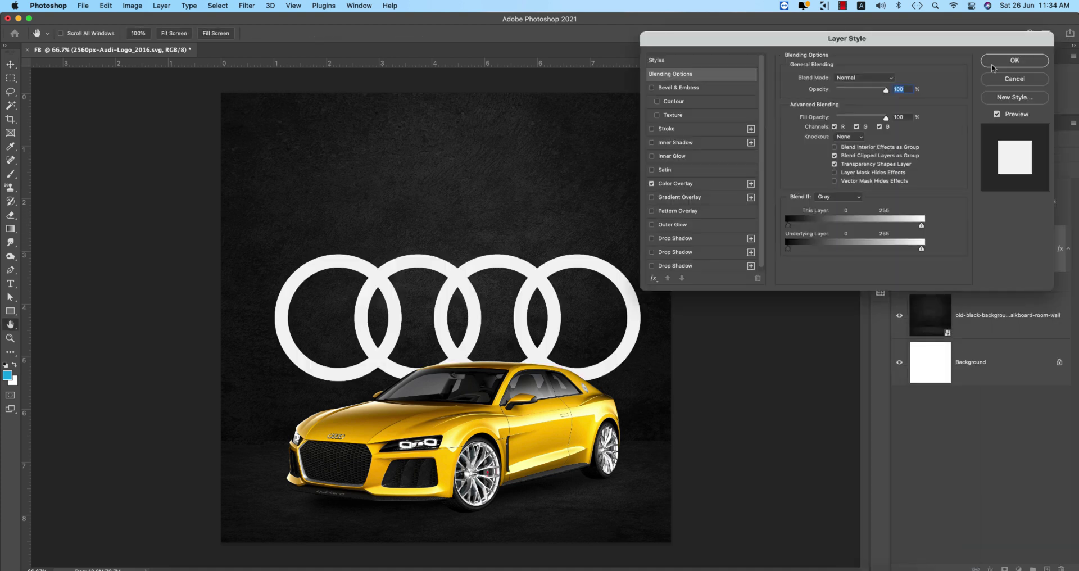
{"action": "left_click", "coordinate": [990, 61]}
Rasterize the styled Audi logo layer and the car layer.
{"action": "right_click", "coordinate": [980, 263]}
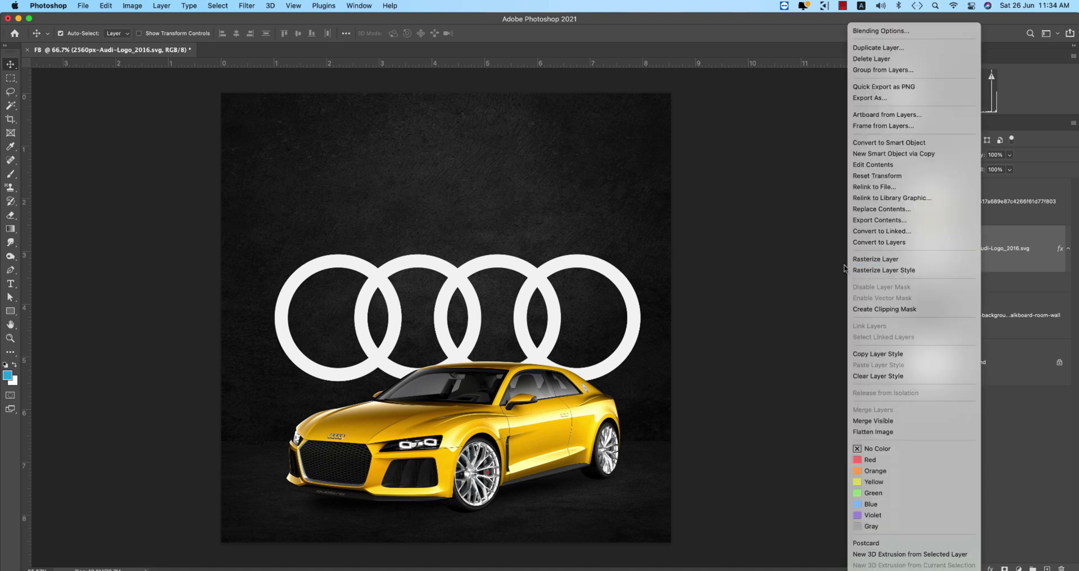
{"action": "left_click", "coordinate": [863, 259]}
{"action": "left_click", "coordinate": [996, 205]}
{"action": "right_click", "coordinate": [1000, 202]}
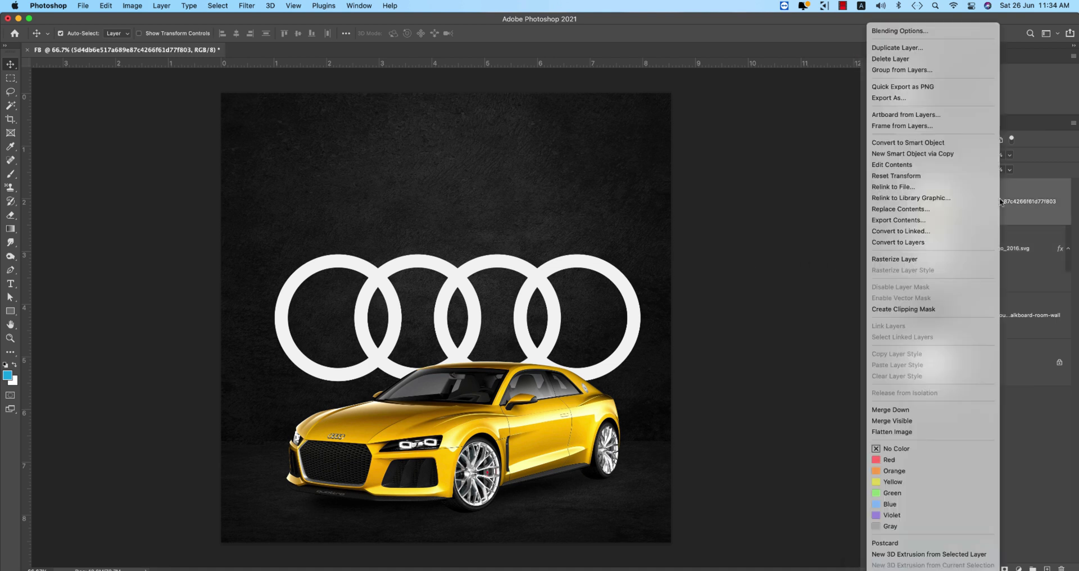
{"action": "left_click", "coordinate": [879, 260]}
{"action": "left_click", "coordinate": [997, 252]}
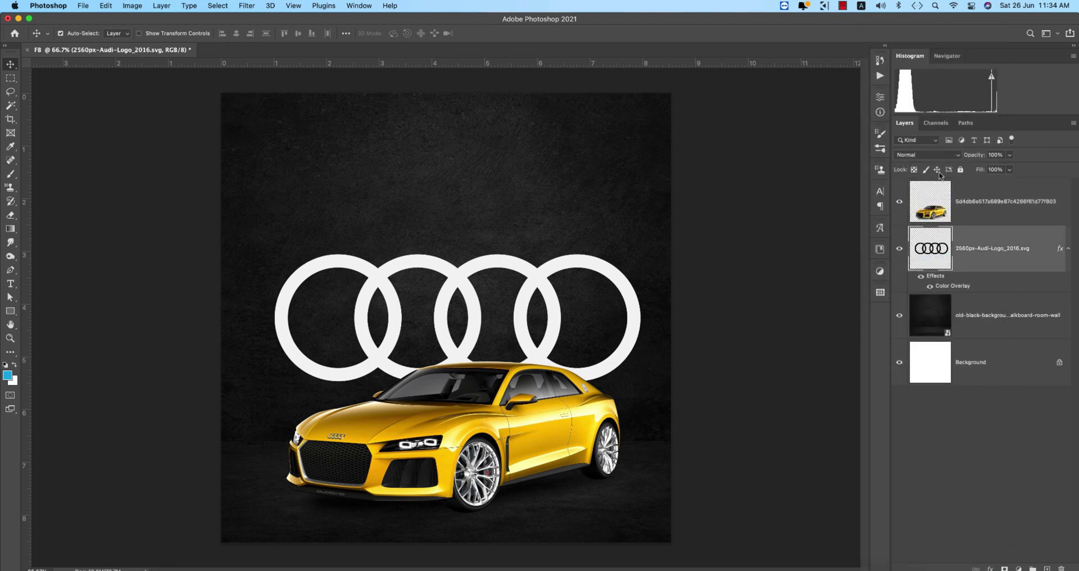
Try the Overlay blend mode on the Audi logo layer, hide its Color Overlay effect, and return the mode to Normal.
{"action": "left_click", "coordinate": [932, 155]}
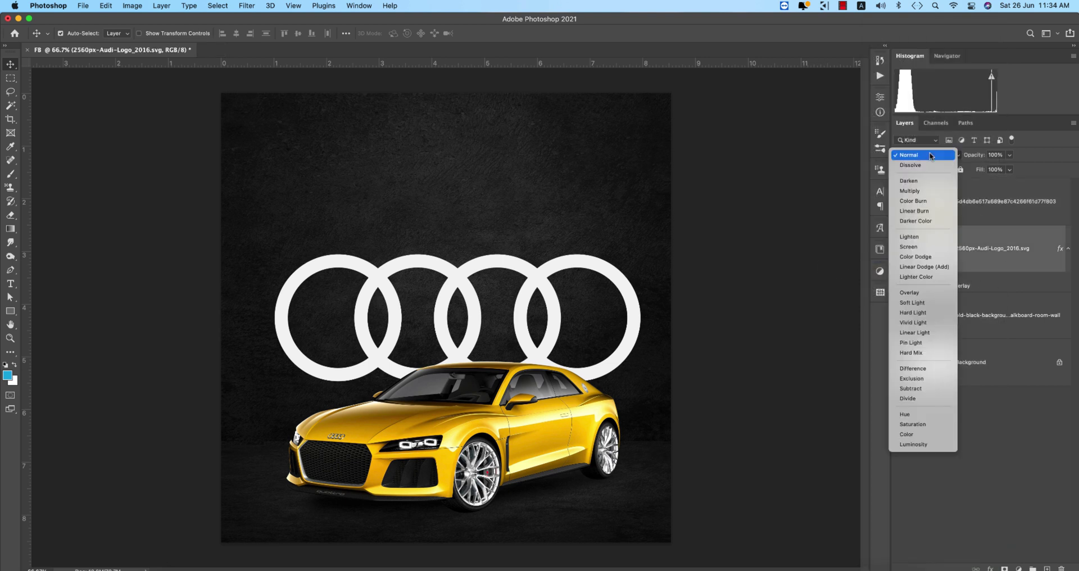
{"action": "left_click", "coordinate": [916, 292]}
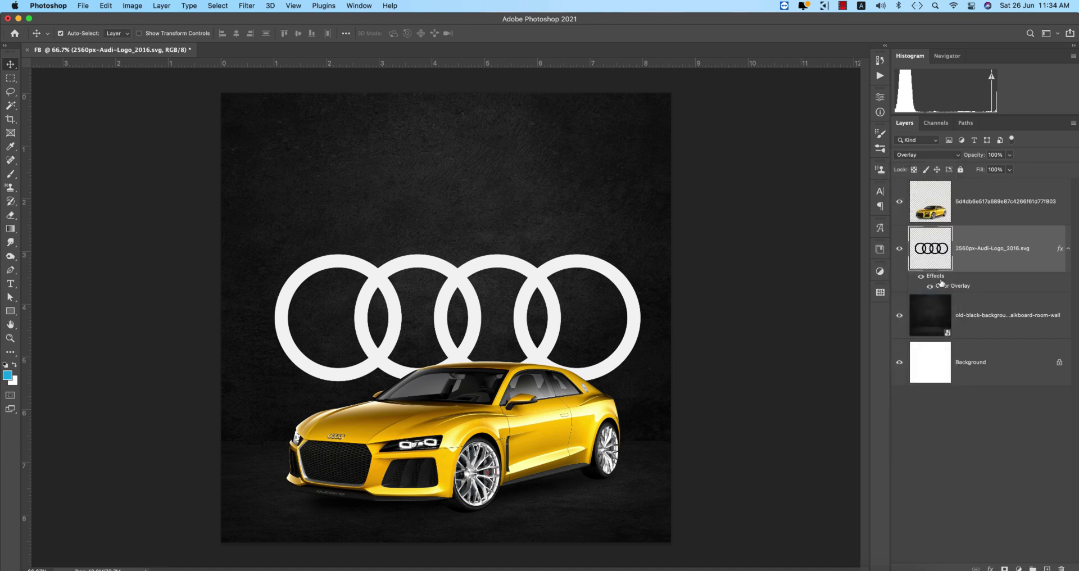
{"action": "left_click", "coordinate": [931, 286]}
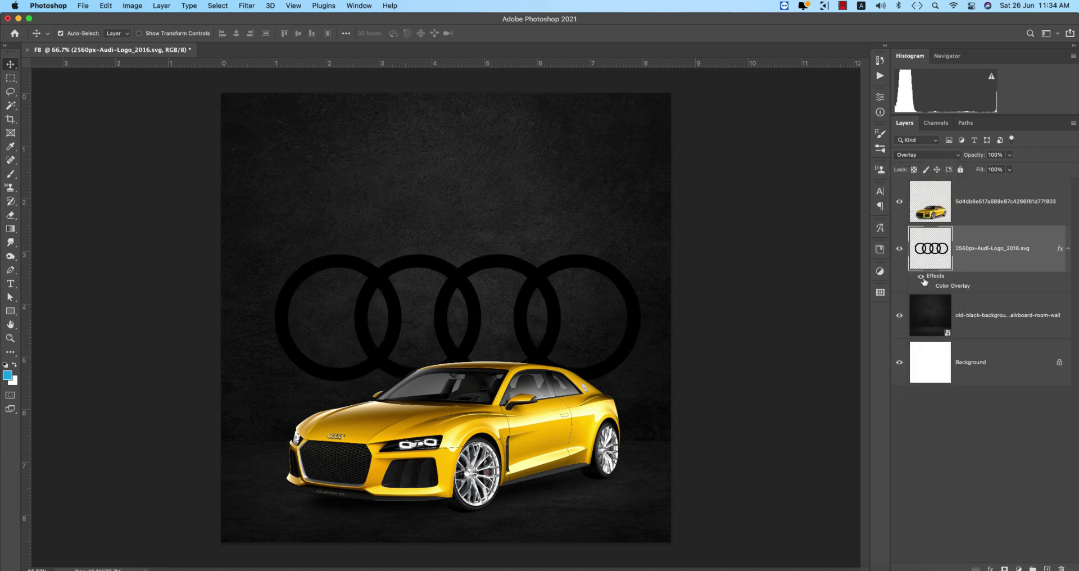
{"action": "left_click", "coordinate": [926, 156]}
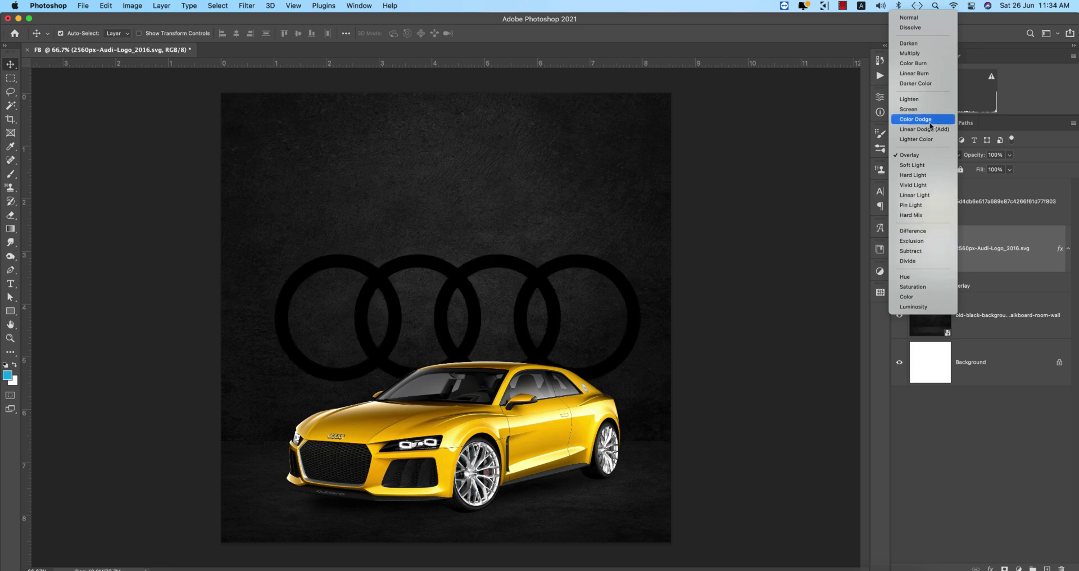
{"action": "left_click", "coordinate": [933, 18]}
Undo the logo's blend mode changes, the rasterizing of both layers, and the Color Overlay style.
{"action": "key", "text": "super+z"}
{"action": "key", "text": "super+z"}
{"action": "key", "text": "super+z"}
{"action": "key", "text": "super+z"}
{"action": "key", "text": "super+z"}
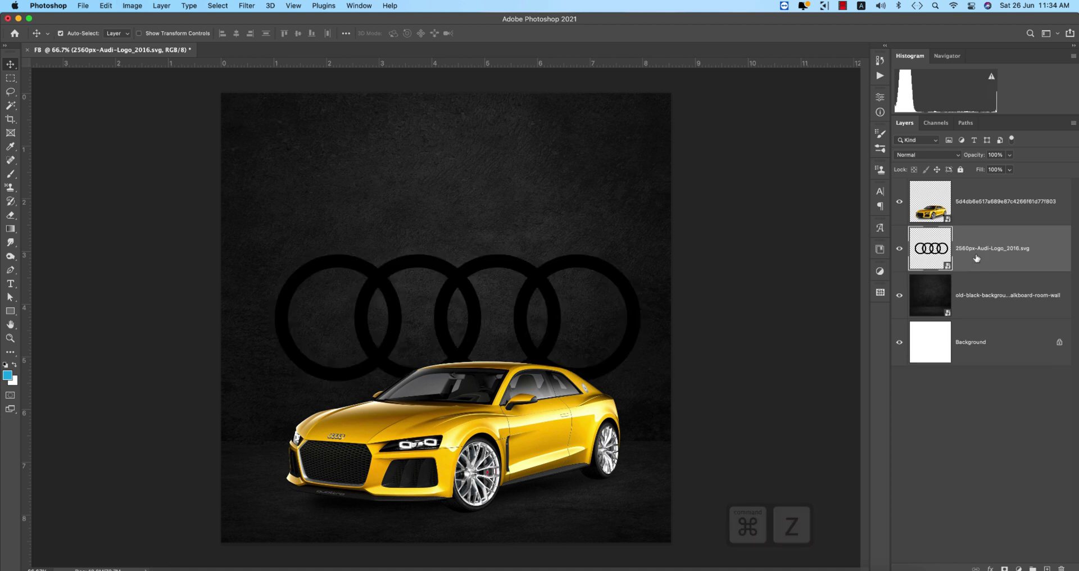
Rasterize the unstyled Audi logo layer and the car layer.
{"action": "right_click", "coordinate": [954, 239]}
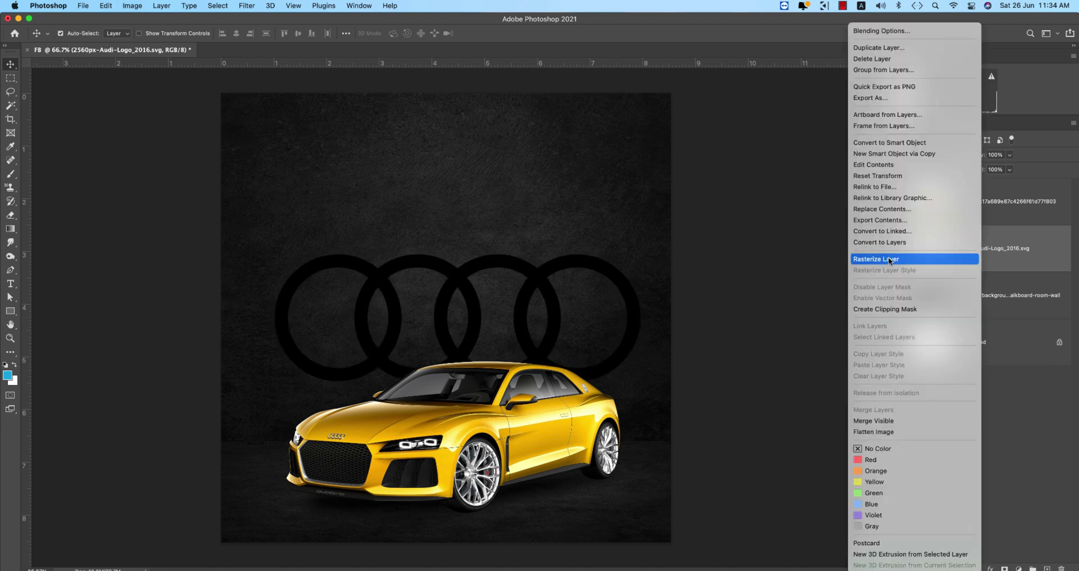
{"action": "left_click", "coordinate": [955, 202]}
{"action": "right_click", "coordinate": [955, 203]}
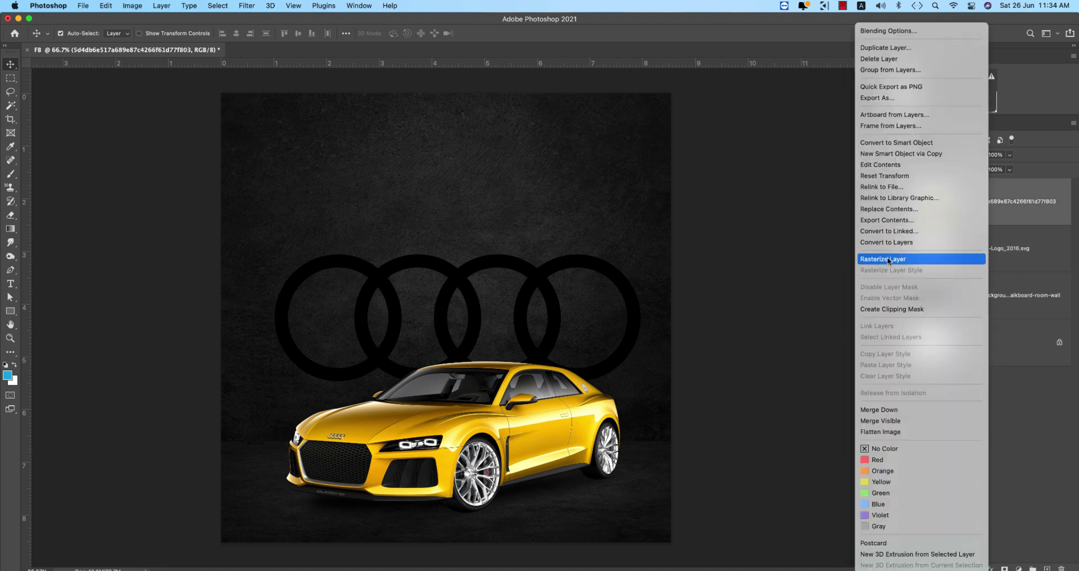
{"action": "left_click", "coordinate": [949, 257]}
Load the Audi logo's outline as a selection, fill it with white on the logo layer, and deselect.
{"action": "left_click", "coordinate": [928, 252], "text": "super"}
{"action": "key", "text": "d"}
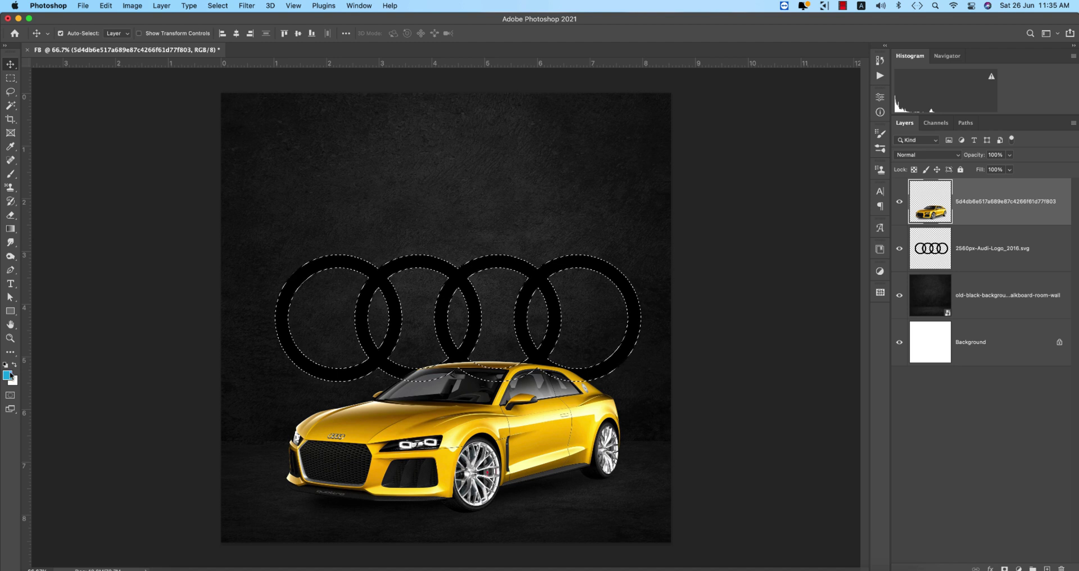
{"action": "left_click", "coordinate": [16, 365]}
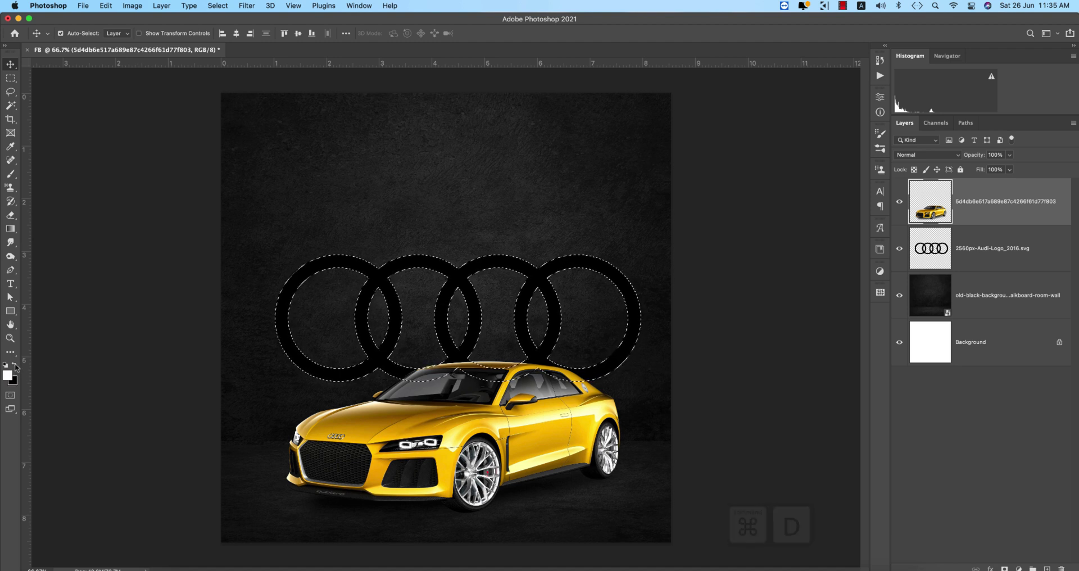
{"action": "left_click", "coordinate": [997, 257]}
{"action": "key", "text": "alt+BackSpace"}
{"action": "key", "text": "super+d"}
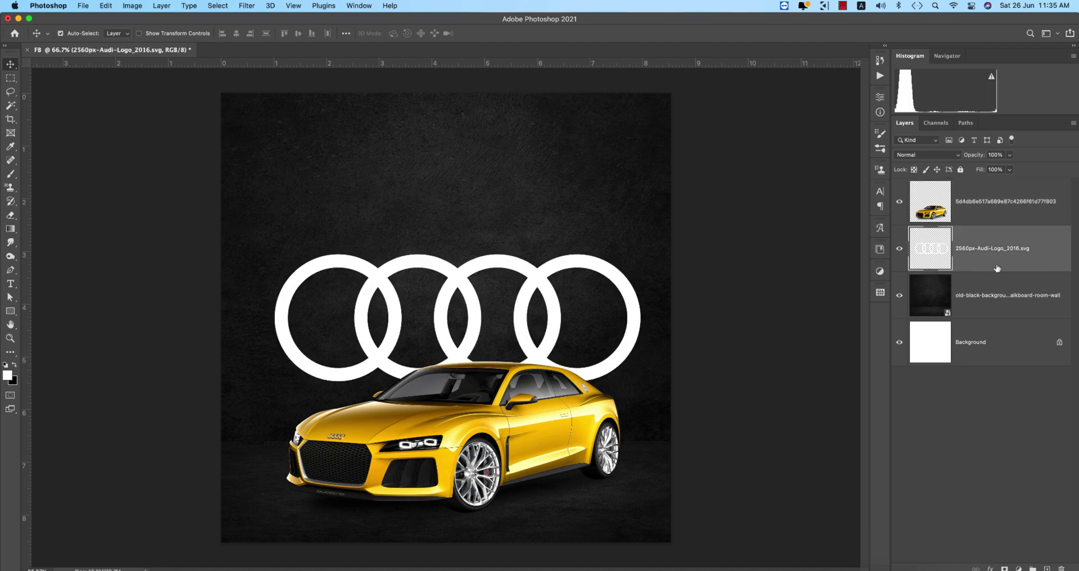
Set the Audi logo layer to Soft Light and add a drop shadow with 8 px distance and 29 px size.
{"action": "left_click", "coordinate": [917, 155]}
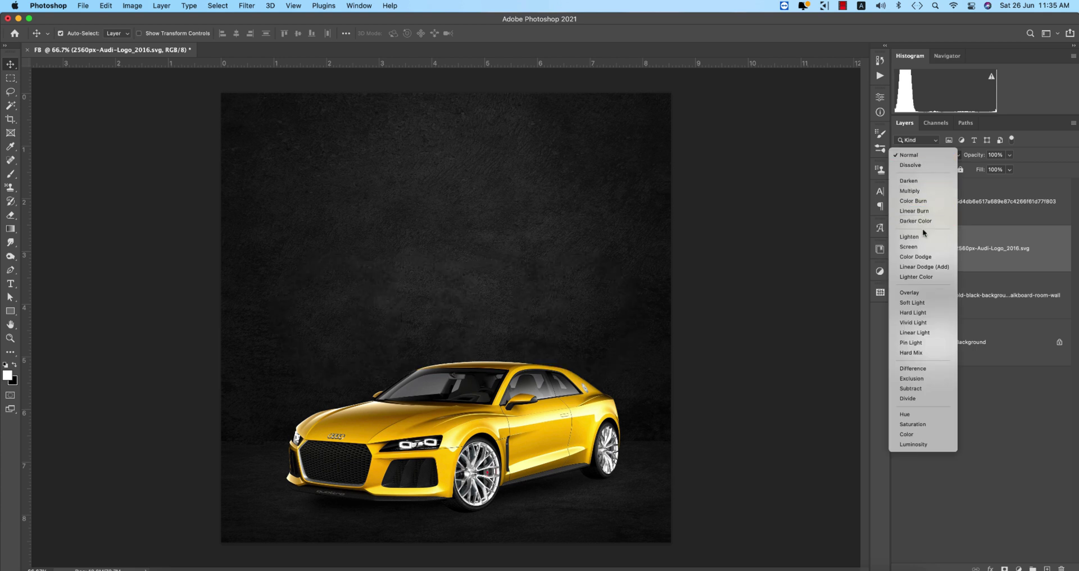
{"action": "left_click", "coordinate": [913, 306]}
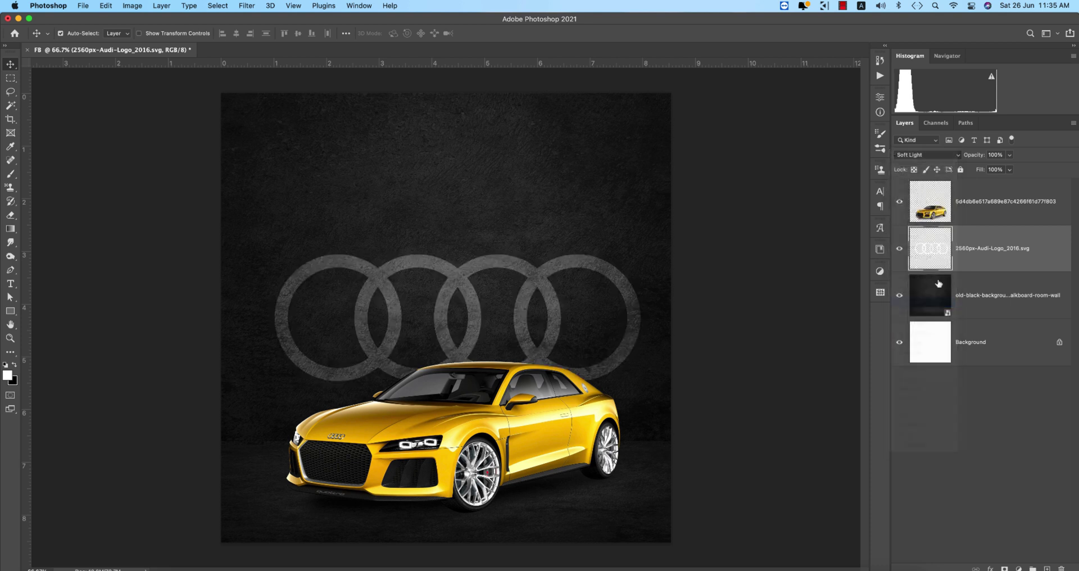
{"action": "right_click", "coordinate": [967, 253]}
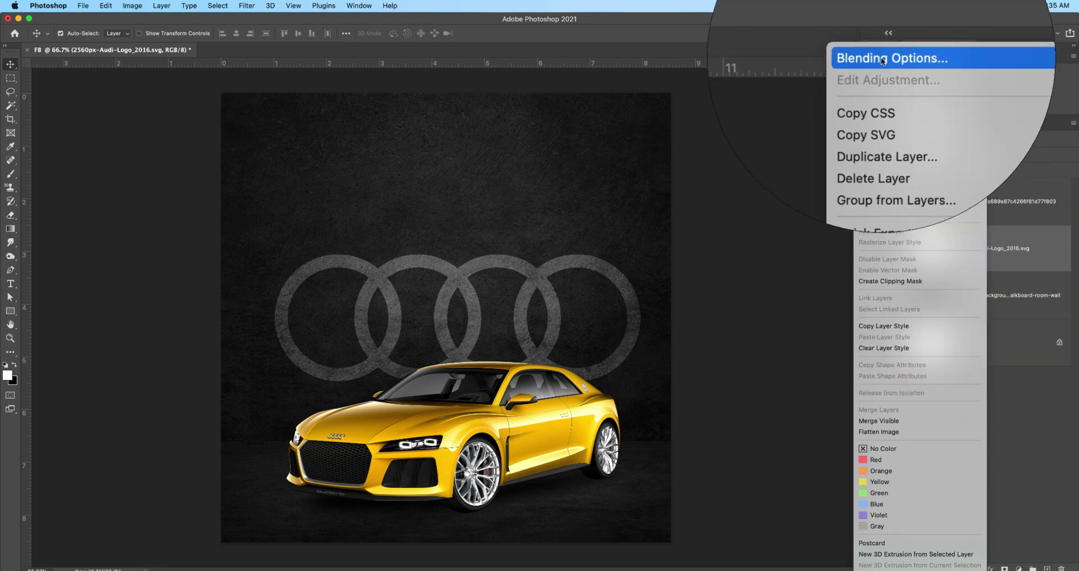
{"action": "left_click", "coordinate": [890, 59]}
{"action": "left_click", "coordinate": [652, 267]}
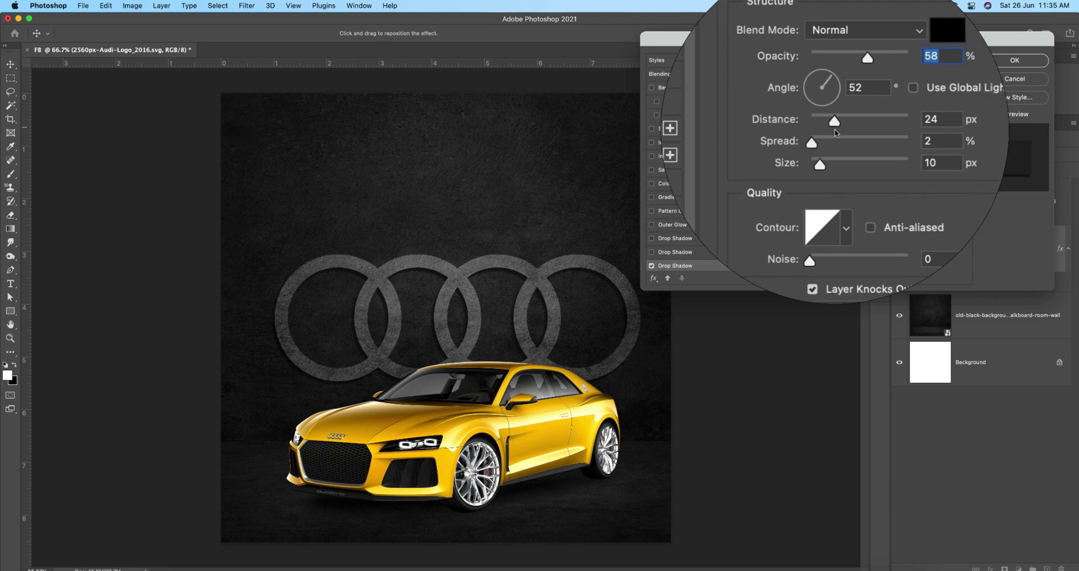
{"action": "left_click_drag", "start_coordinate": [826, 148], "coordinate": [831, 148]}
{"action": "left_click_drag", "start_coordinate": [838, 104], "coordinate": [822, 106]}
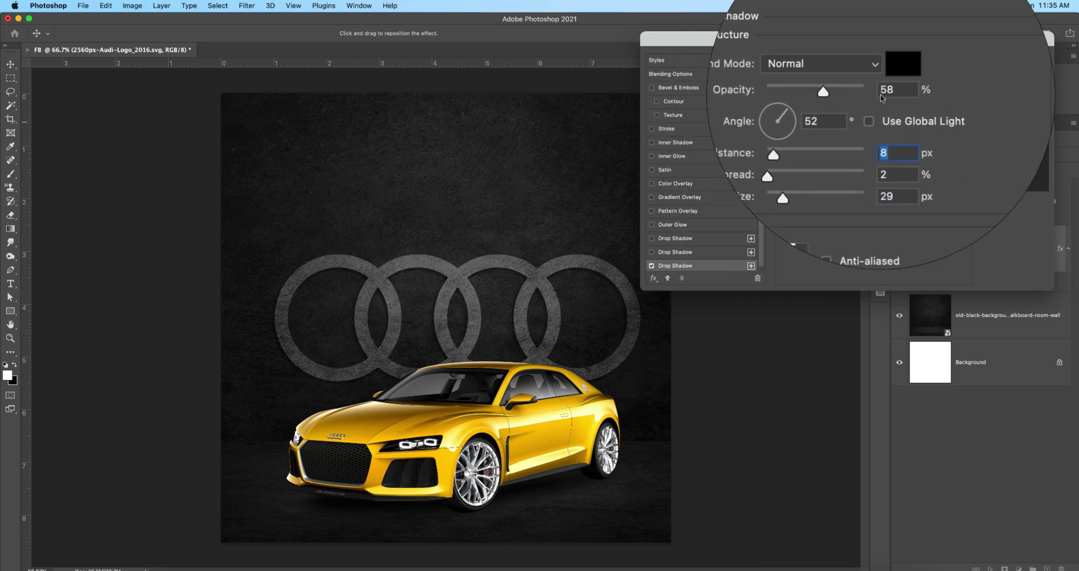
{"action": "left_click", "coordinate": [1014, 60]}
Turn on the CMYK proof colors preview for the document.
{"action": "left_click", "coordinate": [771, 280]}
{"action": "key", "text": "super+t"}
{"action": "key", "text": "super+y"}
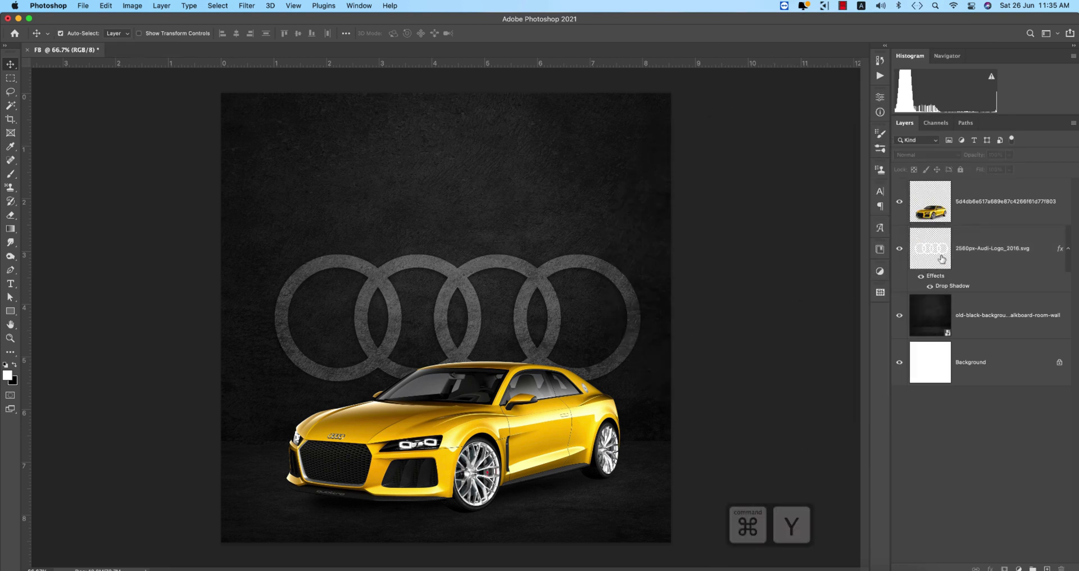
Scale the Audi logo down proportionally and lower it behind the car's roof, and shift the car slightly down.
{"action": "left_click", "coordinate": [917, 264]}
{"action": "key", "text": "super+t"}
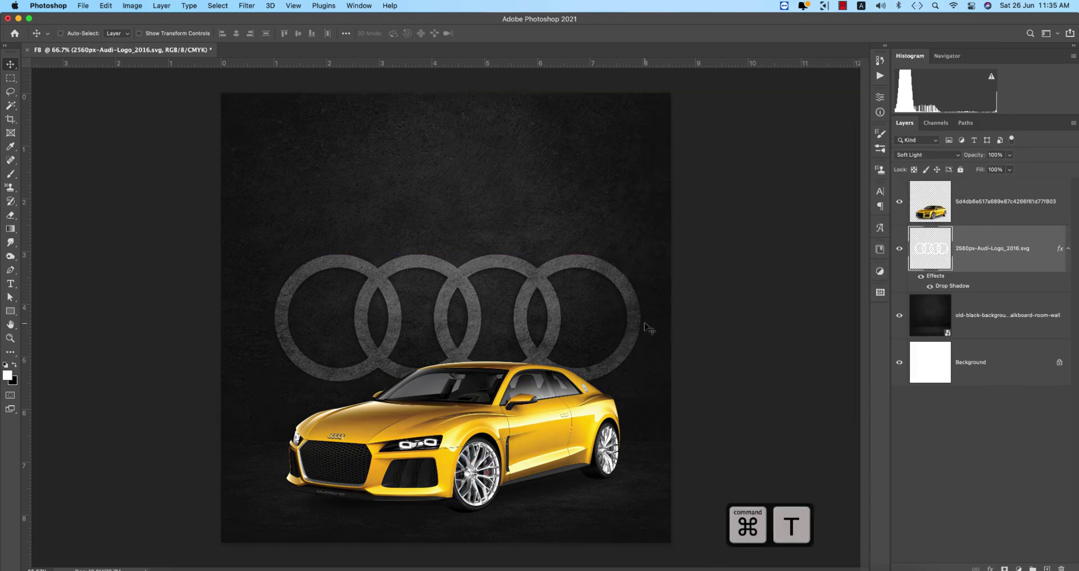
{"action": "left_click_drag", "start_coordinate": [639, 318], "coordinate": [610, 323]}
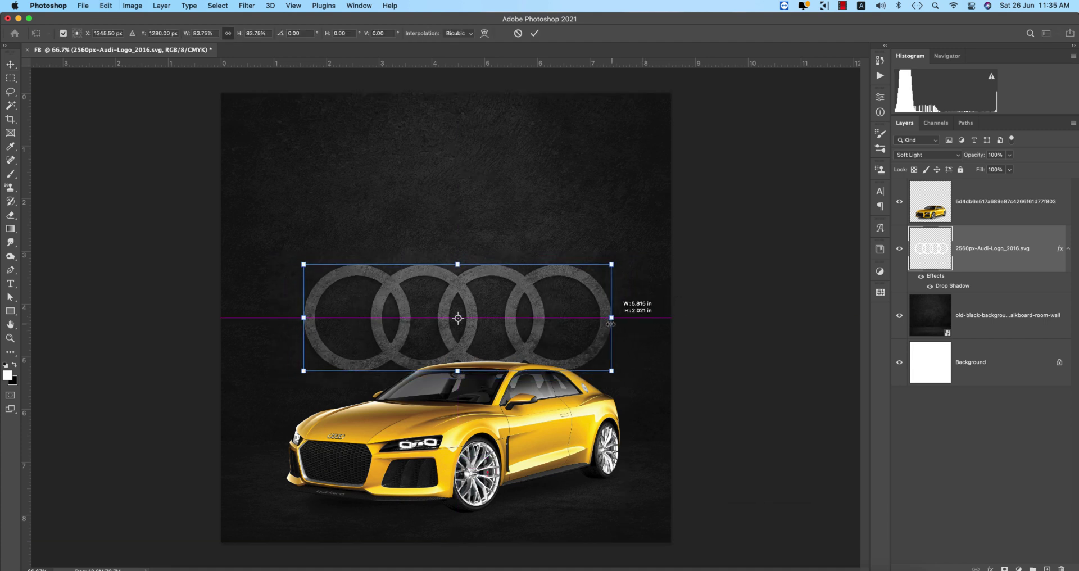
{"action": "left_click_drag", "start_coordinate": [583, 354], "coordinate": [584, 375]}
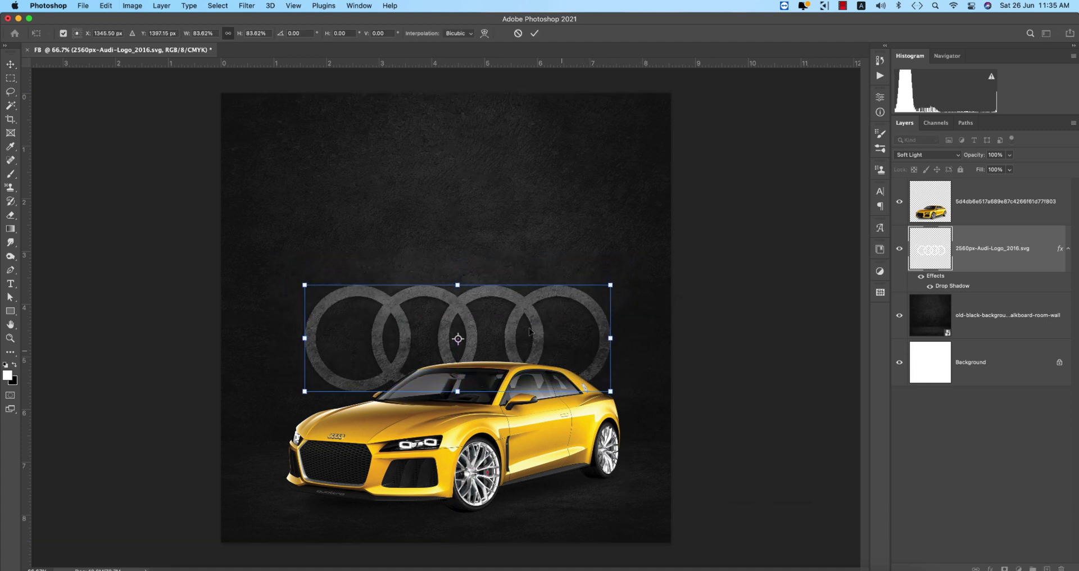
{"action": "left_click_drag", "start_coordinate": [461, 284], "coordinate": [489, 241]}
{"action": "key", "text": "Return"}
{"action": "left_click_drag", "start_coordinate": [589, 319], "coordinate": [589, 320]}
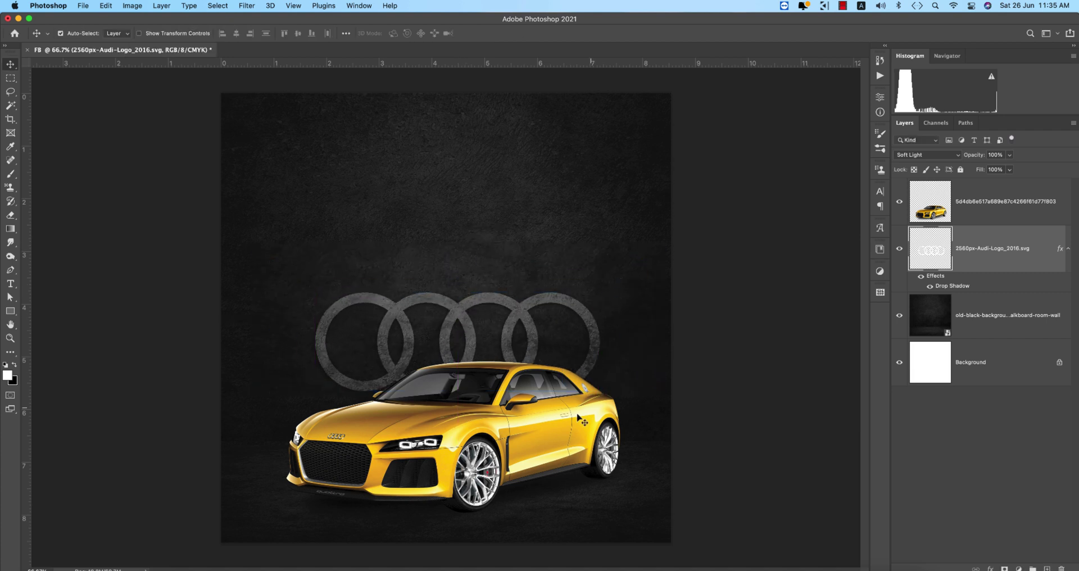
{"action": "left_click", "coordinate": [575, 454]}
{"action": "left_click_drag", "start_coordinate": [574, 454], "coordinate": [573, 463]}
Rasterize the dark wall layer and widen its lower edge with a Perspective transform.
{"action": "mouse_move", "coordinate": [605, 257]}
{"action": "left_mouse_down"}
{"action": "mouse_move", "coordinate": [605, 247]}
{"action": "mouse_move", "coordinate": [605, 255]}
{"action": "left_mouse_up"}
{"action": "right_click", "coordinate": [984, 324]}
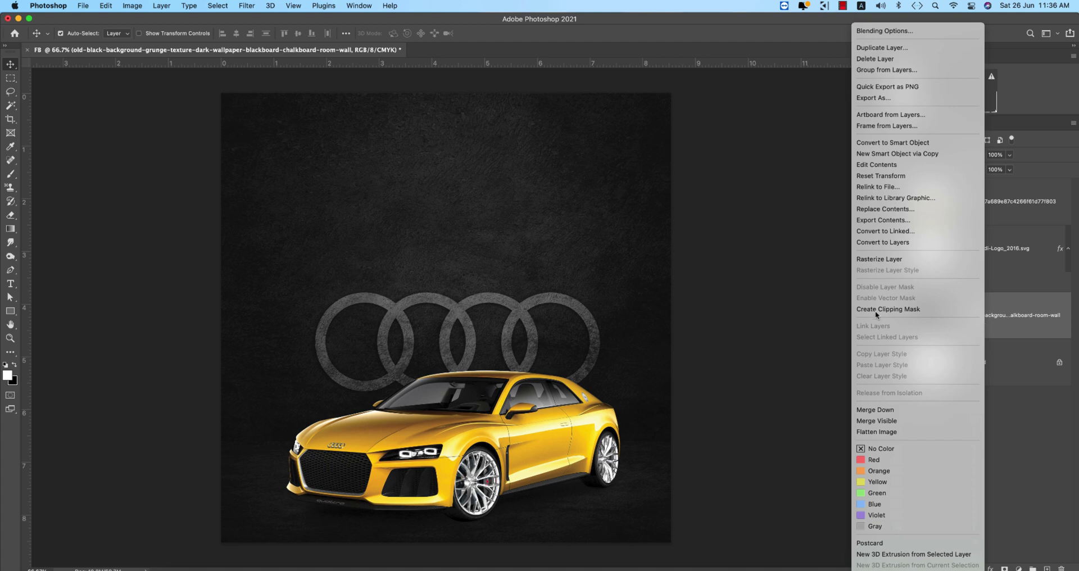
{"action": "left_click", "coordinate": [876, 259]}
{"action": "key", "text": "super+t"}
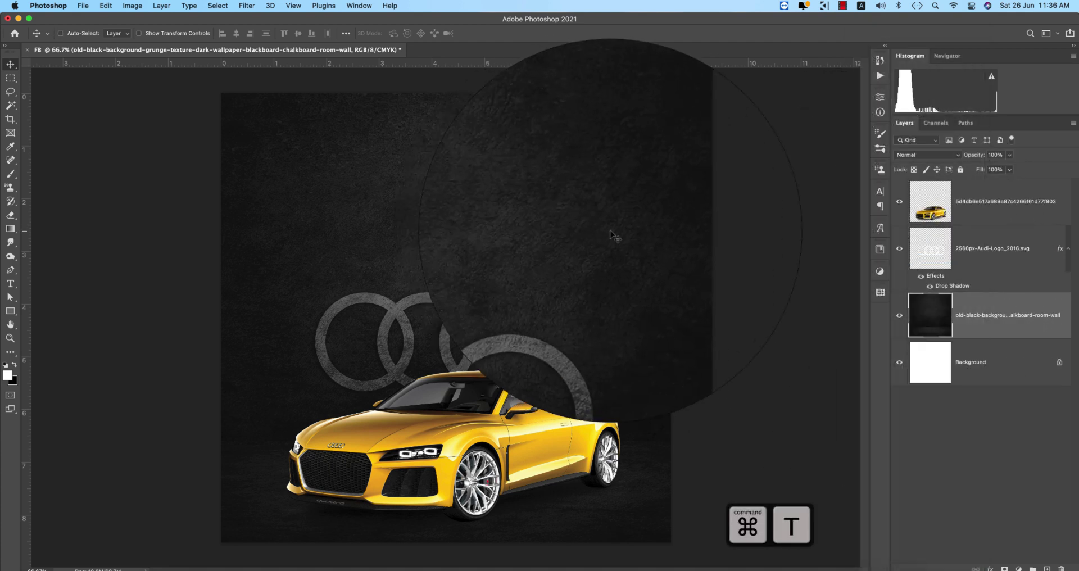
{"action": "right_click", "coordinate": [612, 229]}
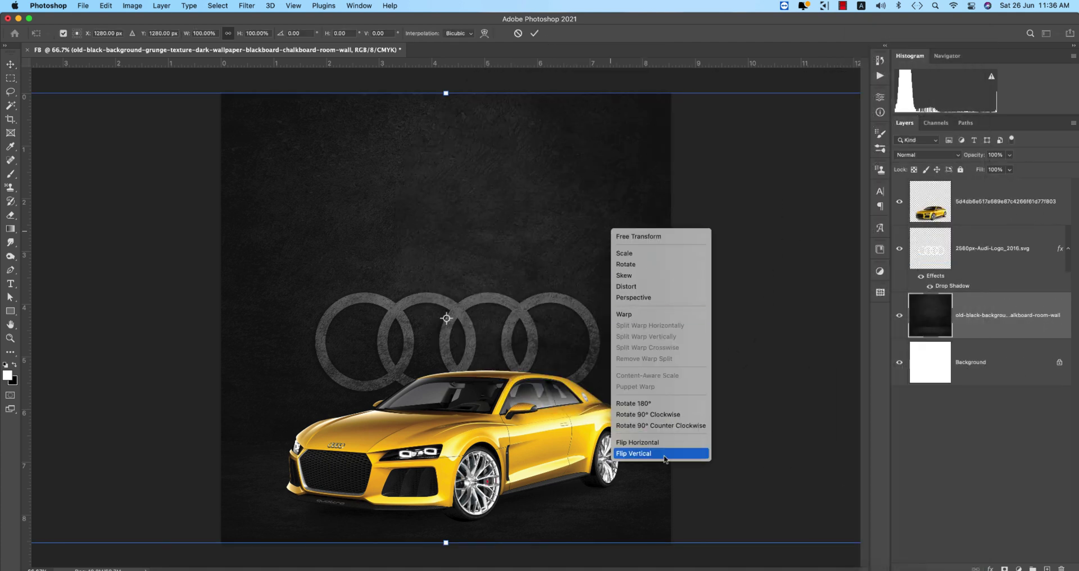
{"action": "left_click", "coordinate": [628, 297]}
{"action": "scroll", "coordinate": [752, 535], "scroll_direction": "down", "scroll_amount": 2}
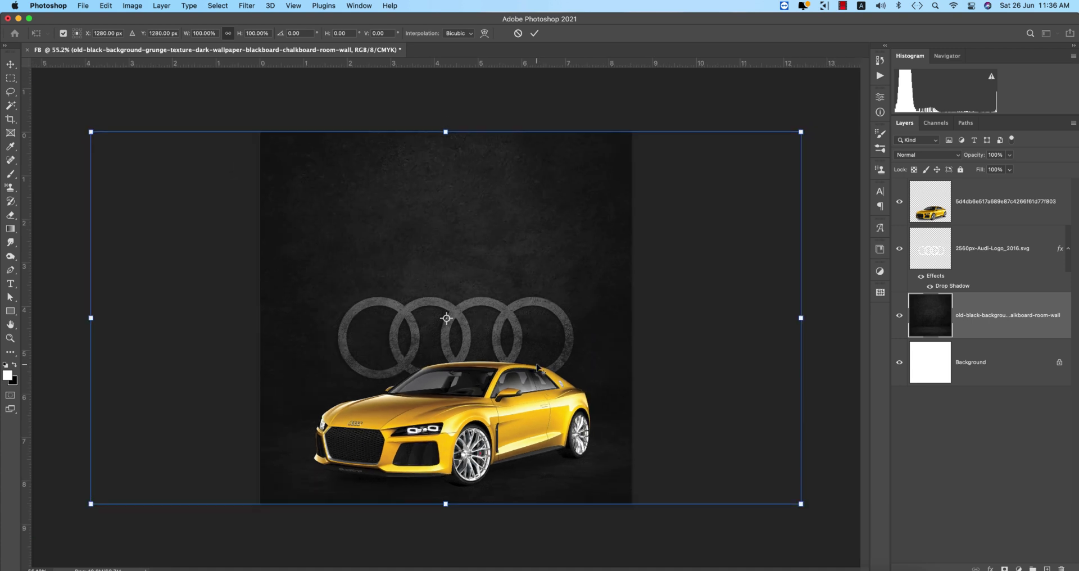
{"action": "left_click_drag", "start_coordinate": [792, 500], "coordinate": [843, 499]}
{"action": "left_click", "coordinate": [534, 34]}
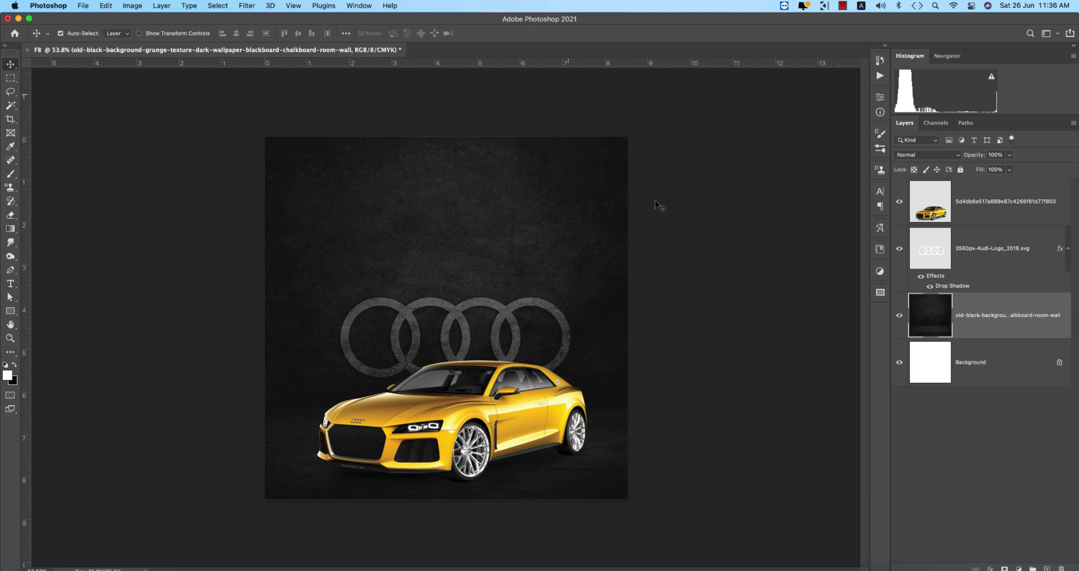
Move the large Audi logo straight down so the car covers more of its lower half.
{"action": "left_click", "coordinate": [506, 313]}
{"action": "left_click_drag", "start_coordinate": [506, 313], "coordinate": [506, 339]}
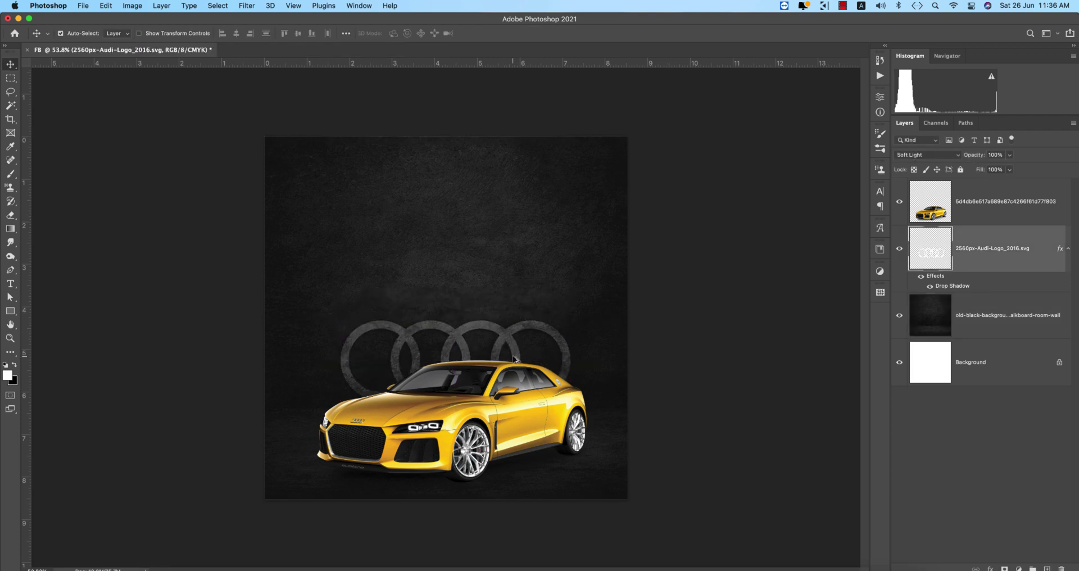
{"action": "scroll", "coordinate": [513, 360], "scroll_direction": "up", "scroll_amount": 3}
{"action": "scroll", "coordinate": [514, 360], "scroll_direction": "down", "scroll_amount": 2}
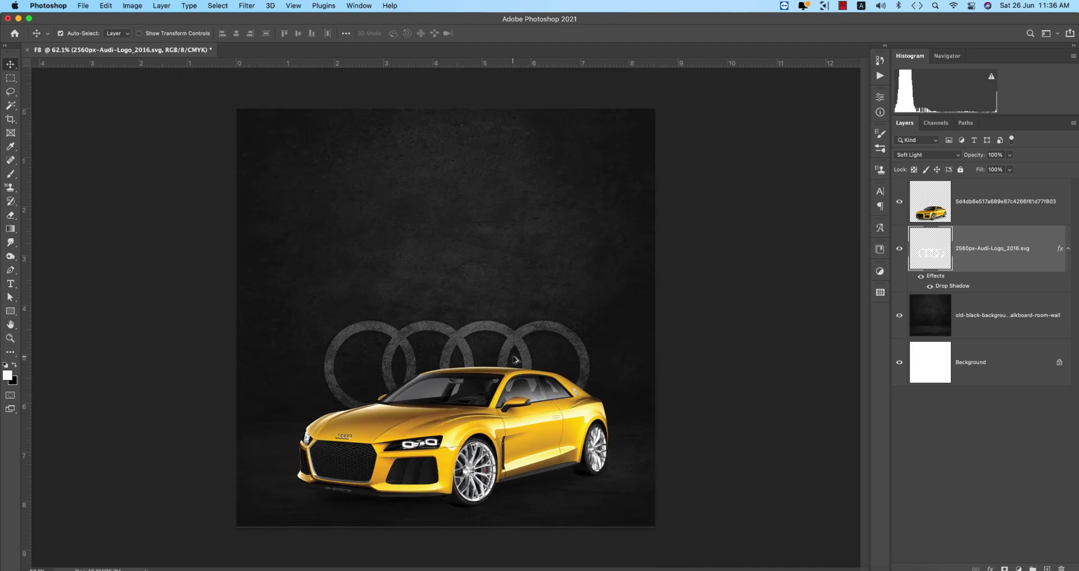
{"action": "left_click", "coordinate": [751, 184]}
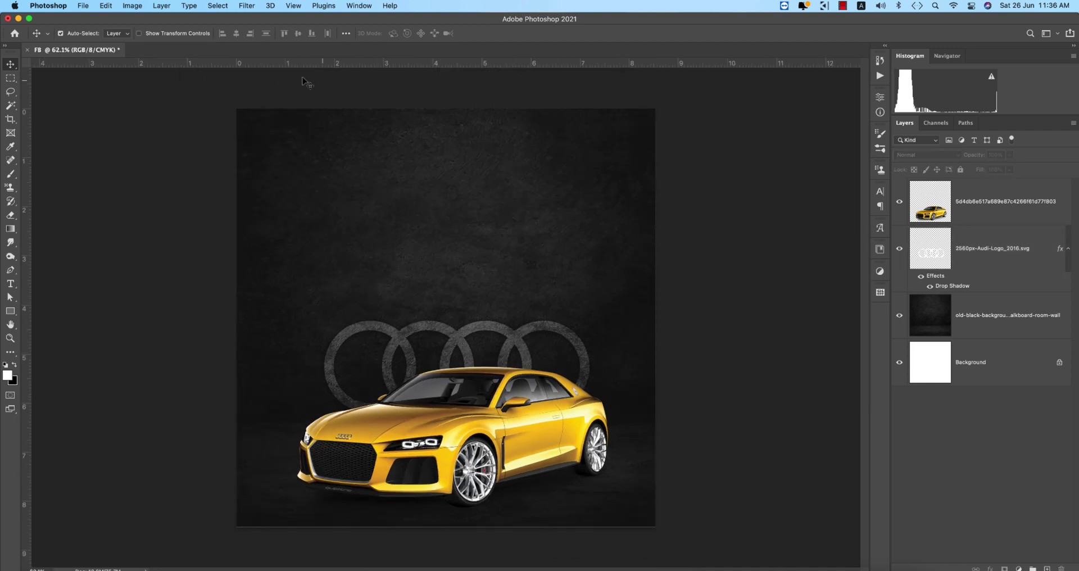
Place the small Audi emblem file as an embedded image, scaled down in the upper-right corner of the post.
{"action": "left_click", "coordinate": [83, 6]}
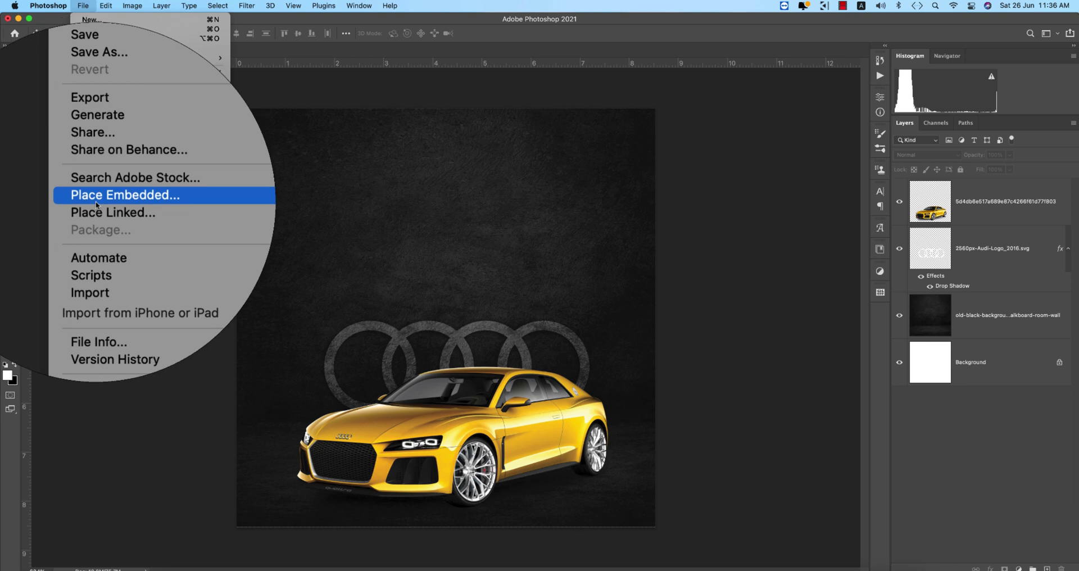
{"action": "left_click", "coordinate": [221, 214]}
{"action": "double_click", "coordinate": [216, 86]}
{"action": "left_click_drag", "start_coordinate": [650, 317], "coordinate": [625, 142]}
{"action": "key", "text": "Return"}
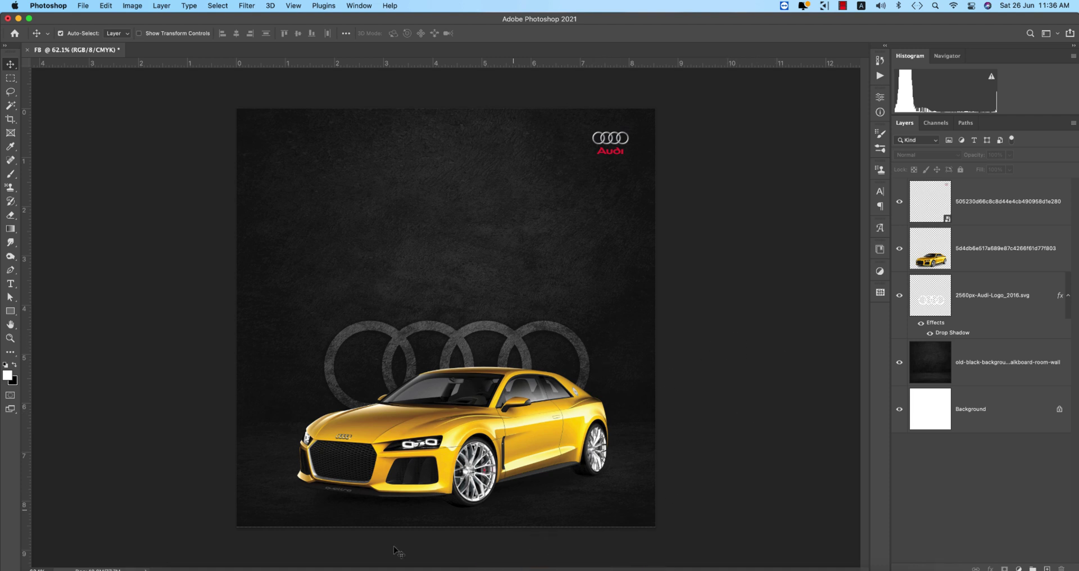
Copy the hotline number from the Chrome window and paste it as new text below the car's rear wheel.
{"action": "left_click", "coordinate": [234, 565]}
{"action": "key", "text": "super+m"}
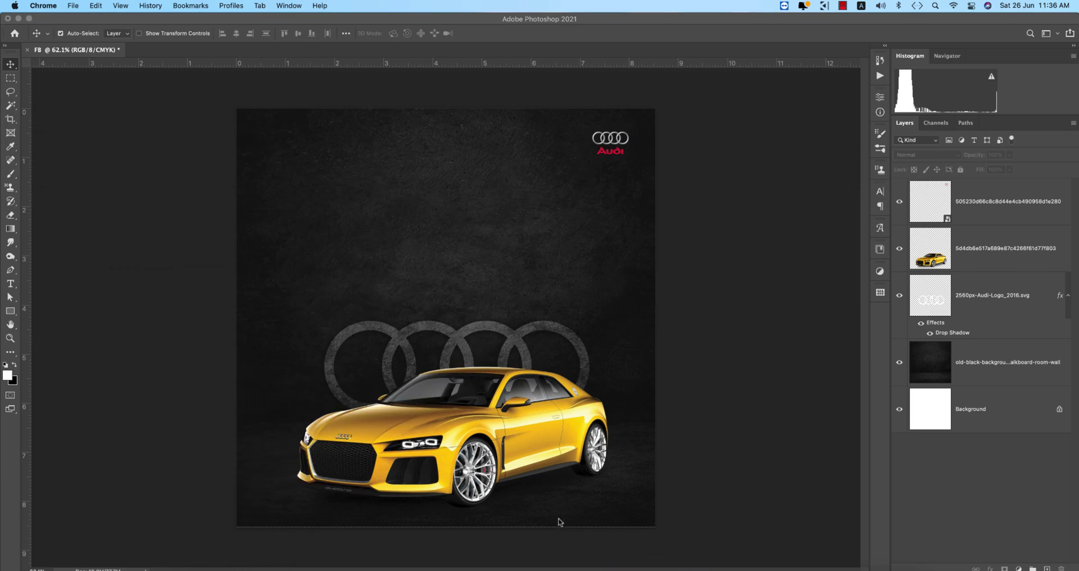
{"action": "left_click", "coordinate": [703, 502]}
{"action": "left_click", "coordinate": [553, 508]}
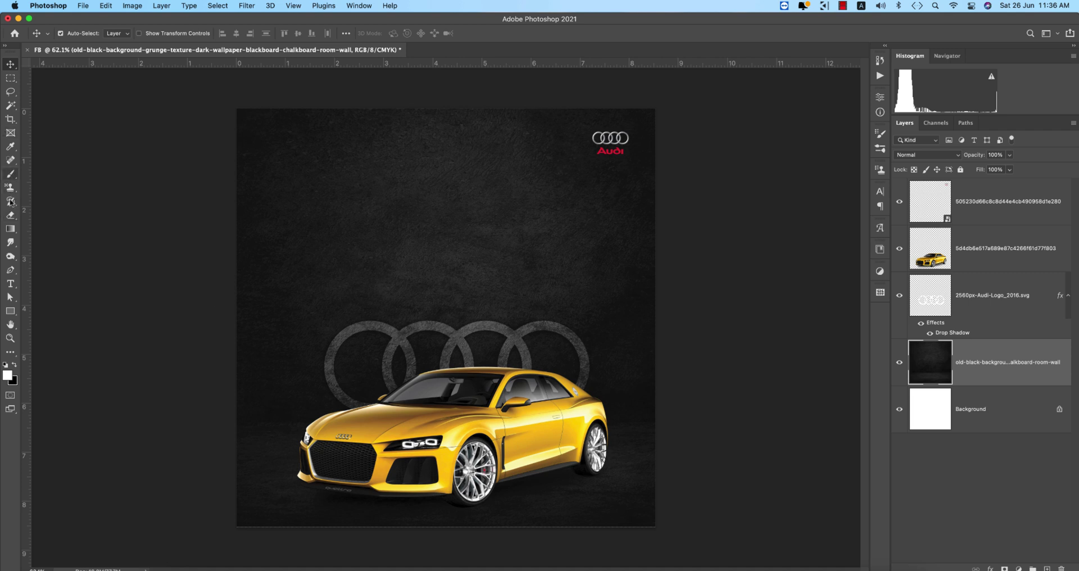
{"action": "left_click", "coordinate": [10, 283]}
{"action": "left_click", "coordinate": [522, 509]}
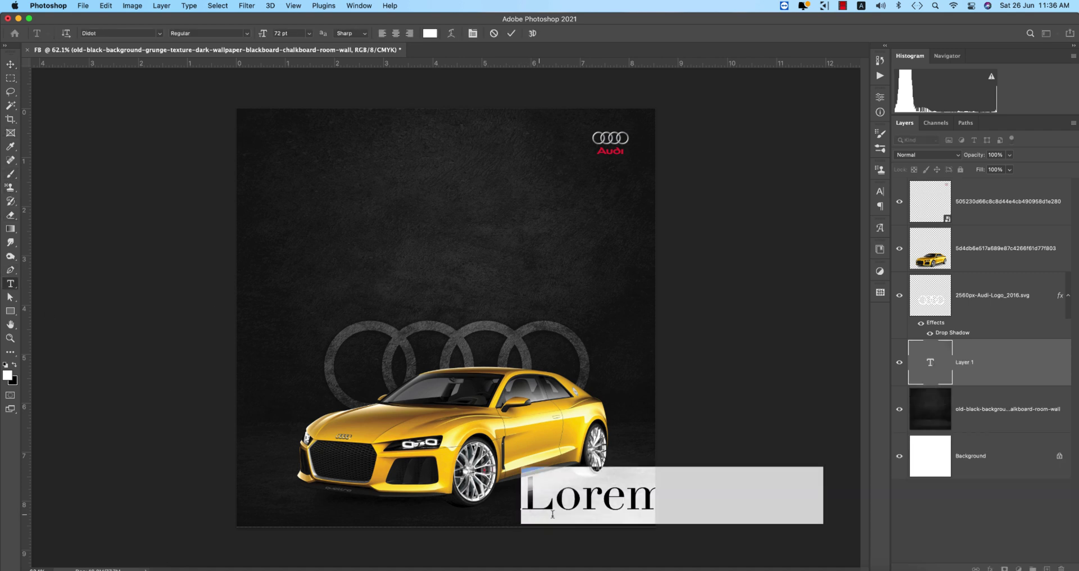
{"action": "key", "text": "super+v"}
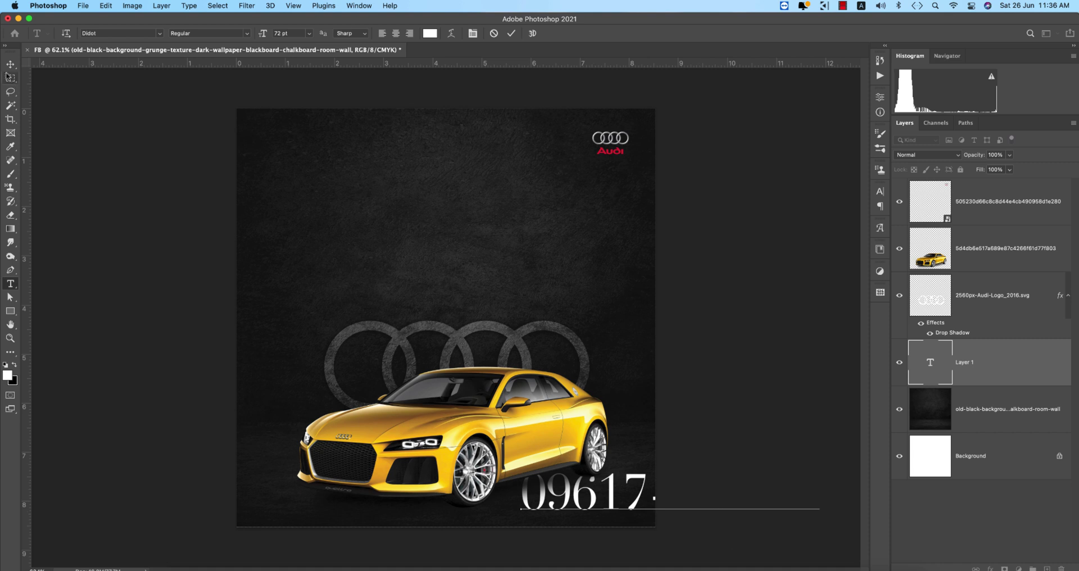
{"action": "left_click", "coordinate": [10, 65]}
Set the hotline number text's font size to 16 pt.
{"action": "left_click", "coordinate": [880, 191]}
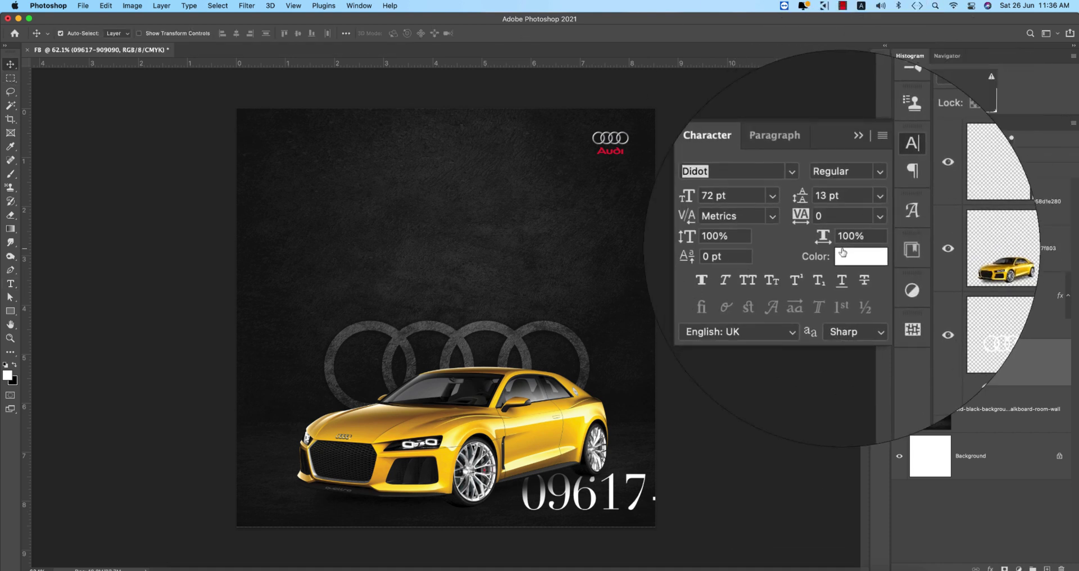
{"action": "left_click", "coordinate": [798, 217]}
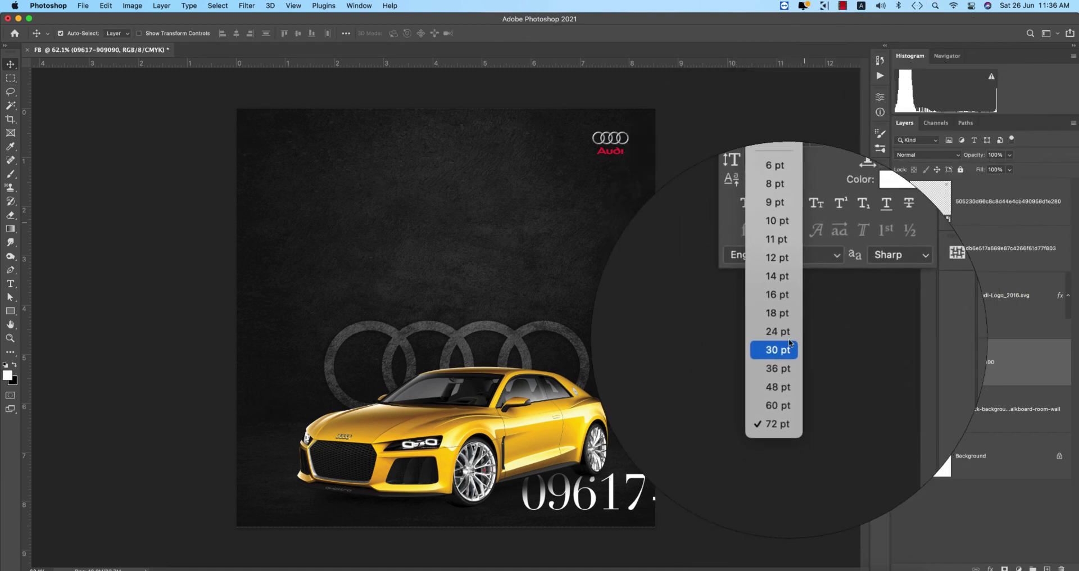
{"action": "left_click", "coordinate": [785, 294]}
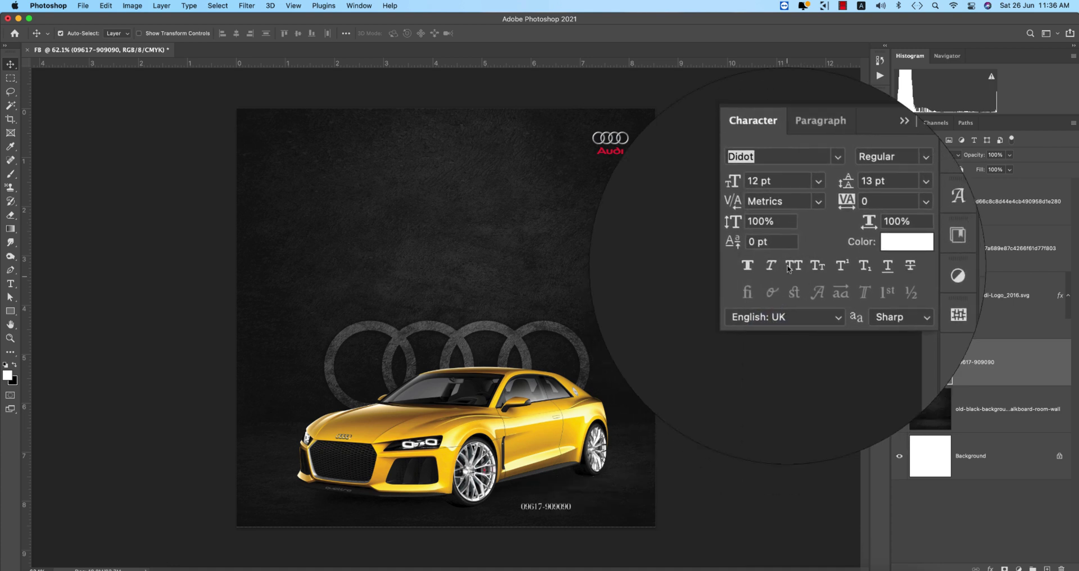
{"action": "left_click", "coordinate": [805, 222]}
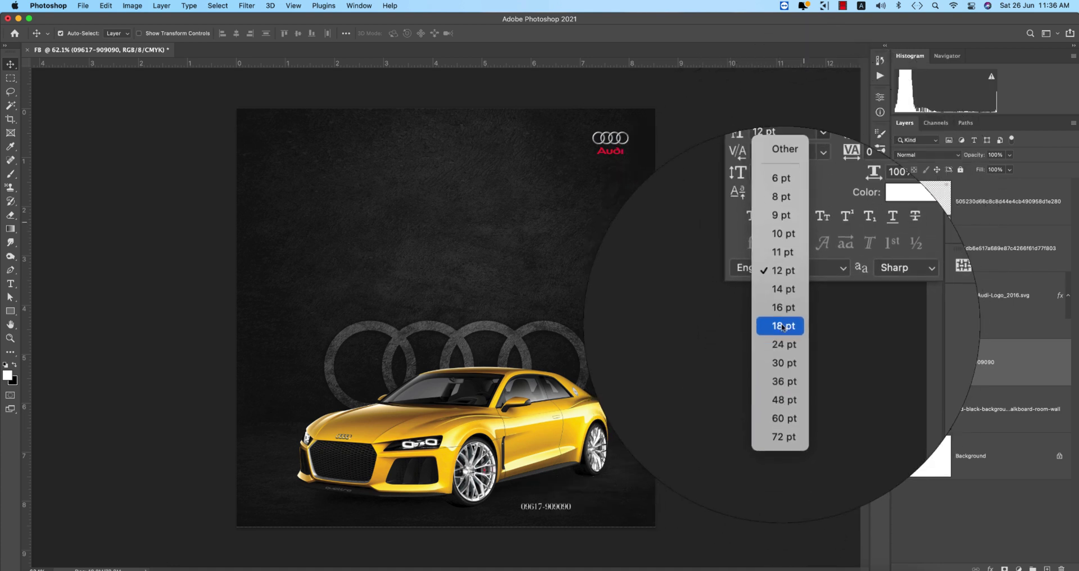
{"action": "left_click", "coordinate": [783, 317]}
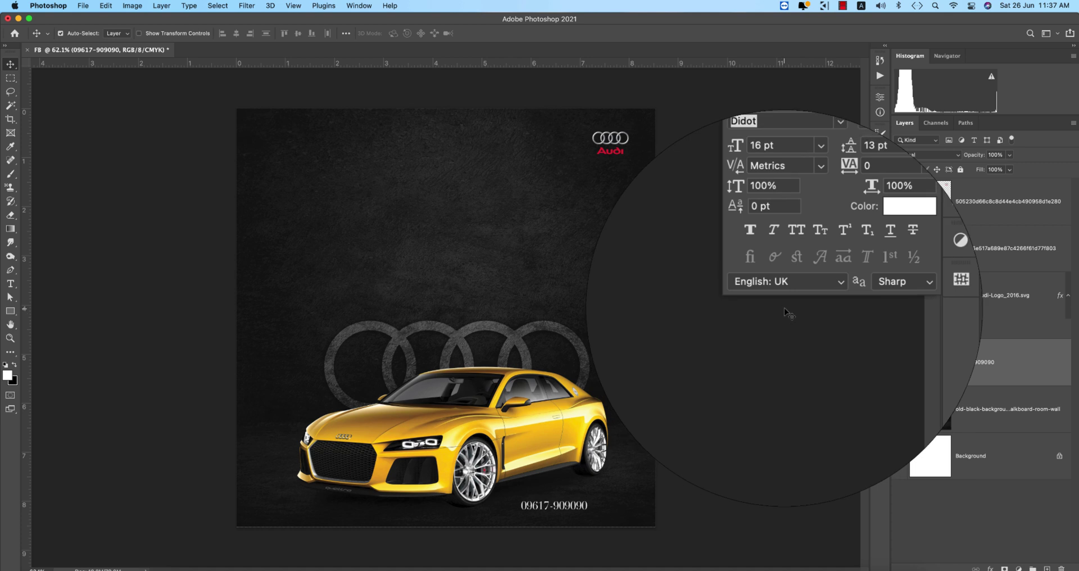
{"action": "left_click", "coordinate": [851, 186]}
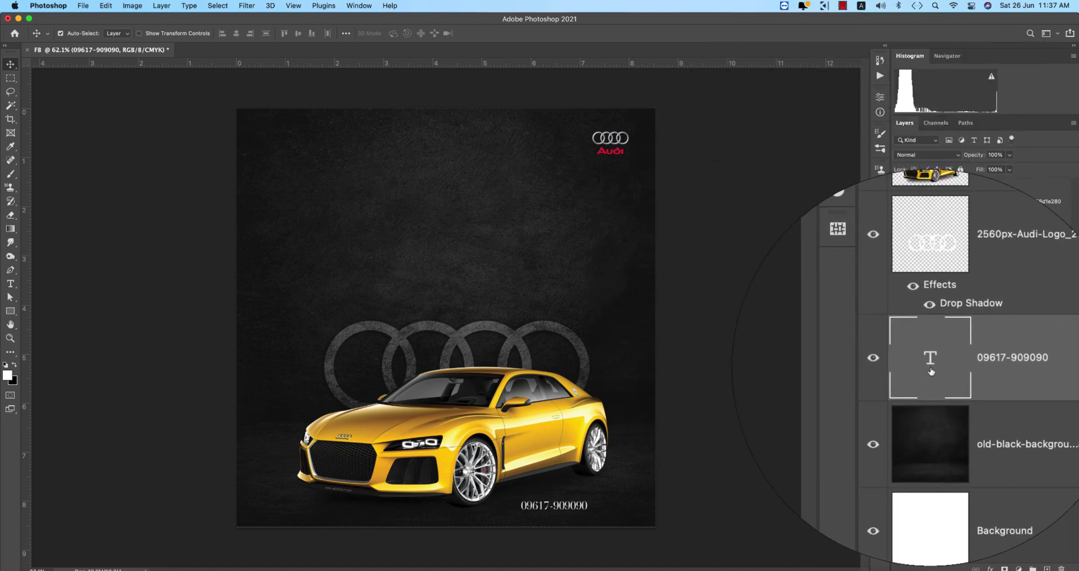
Insert "Hotilrn:" in front of the phone number in the hotline text.
{"action": "double_click", "coordinate": [930, 361]}
{"action": "left_click", "coordinate": [523, 504]}
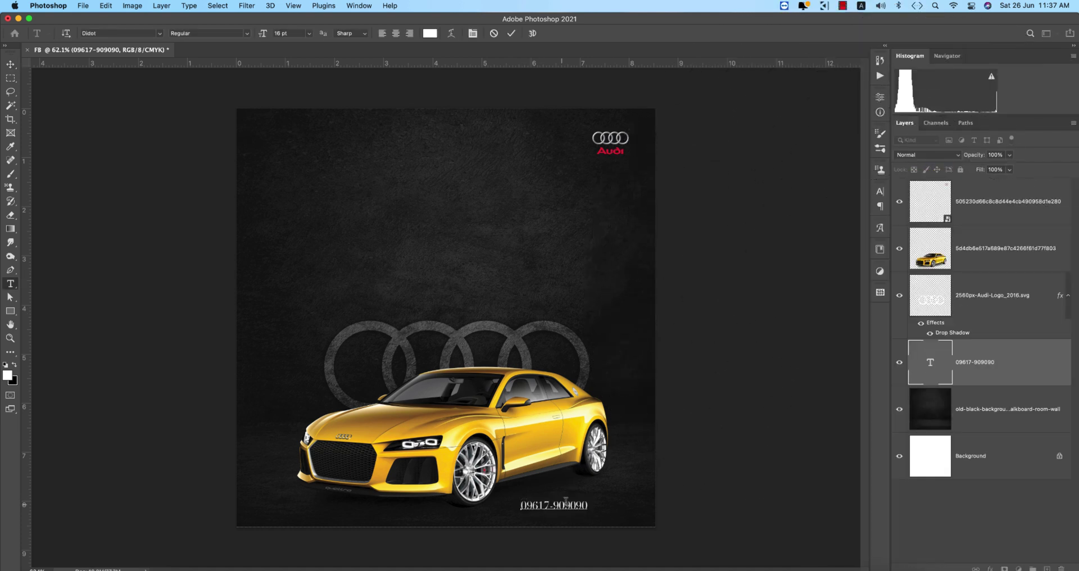
{"action": "type", "text": "Hotline"}
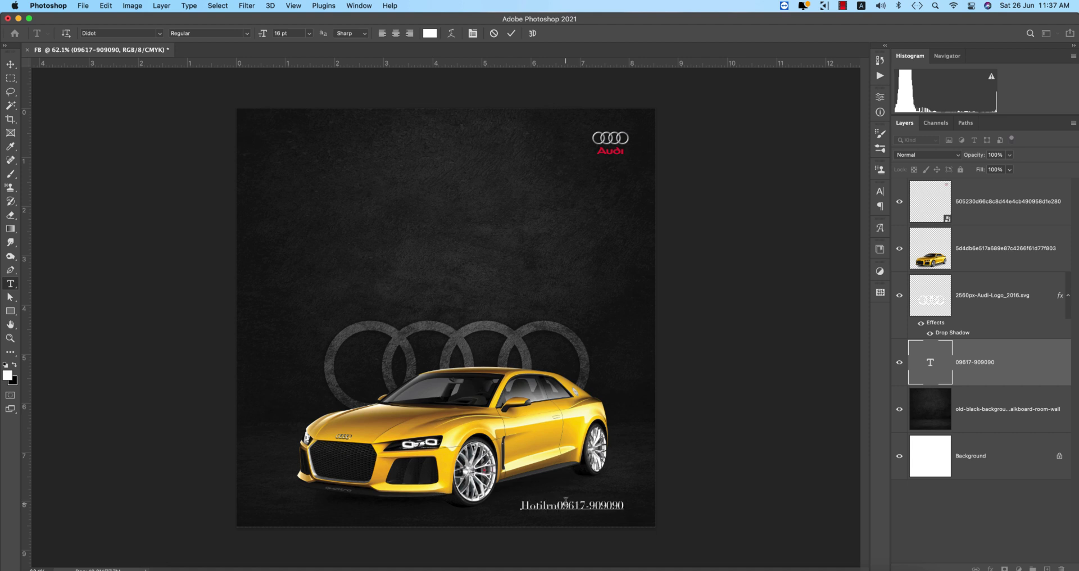
{"action": "type", "text": ":"}
{"action": "left_click", "coordinate": [511, 33]}
{"action": "key", "text": "v"}
Reduce the hotline text's size slightly and move it toward the post's lower-right corner.
{"action": "left_click", "coordinate": [880, 191]}
{"action": "left_click", "coordinate": [761, 373]}
{"action": "left_click_drag", "start_coordinate": [609, 512], "coordinate": [616, 509]}
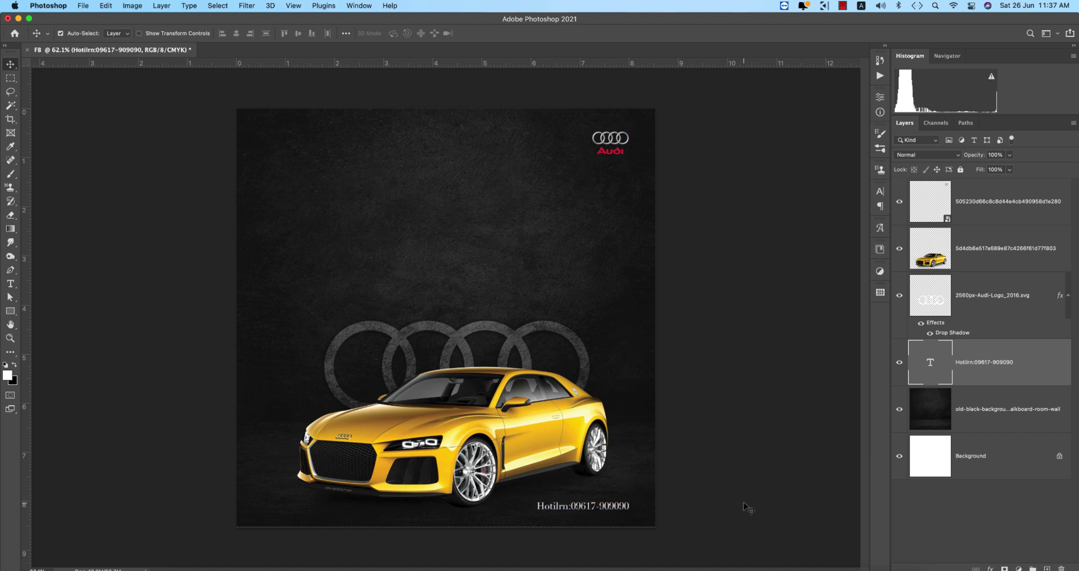
{"action": "left_click", "coordinate": [742, 497]}
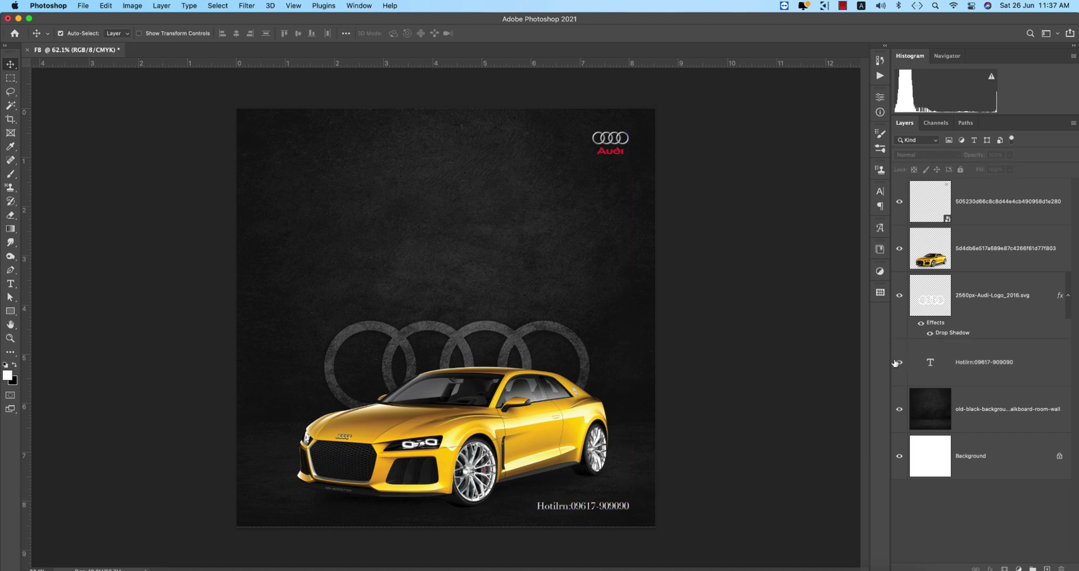
Reduce the opacity of the large Audi rings layer behind the car to 26%.
{"action": "left_click", "coordinate": [995, 295]}
{"action": "left_click", "coordinate": [1008, 156]}
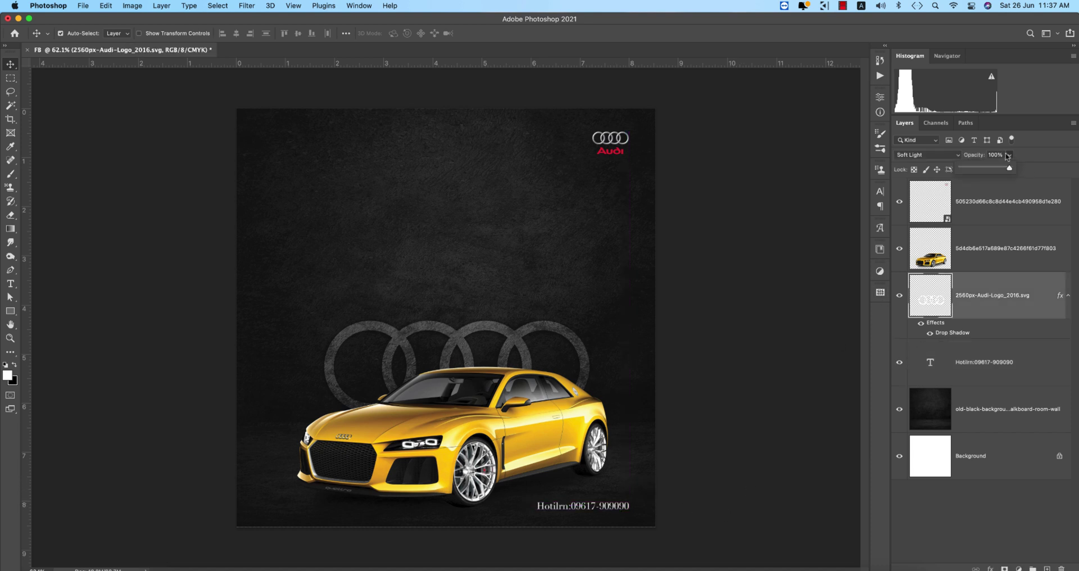
{"action": "left_click", "coordinate": [972, 168]}
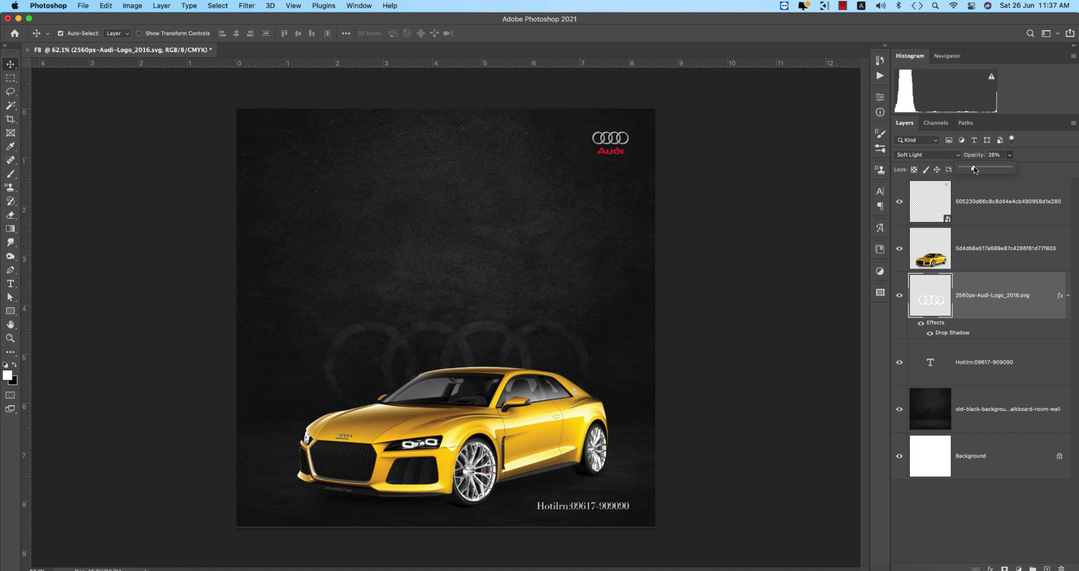
{"action": "left_click", "coordinate": [750, 375]}
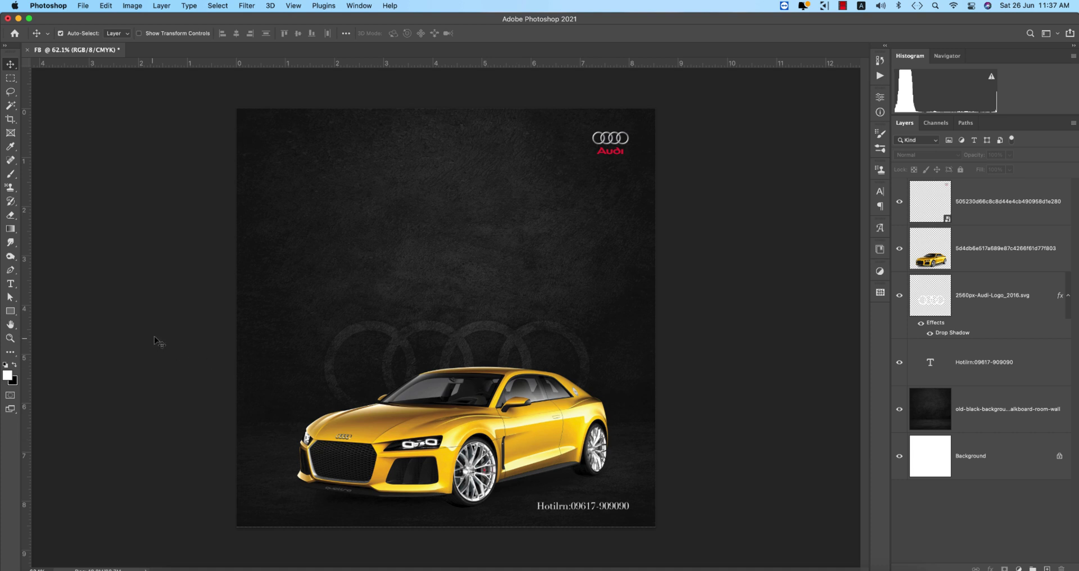
Move the small Audi emblem from the post's upper-right corner to its upper-left corner.
{"action": "left_click_drag", "start_coordinate": [615, 159], "coordinate": [291, 161]}
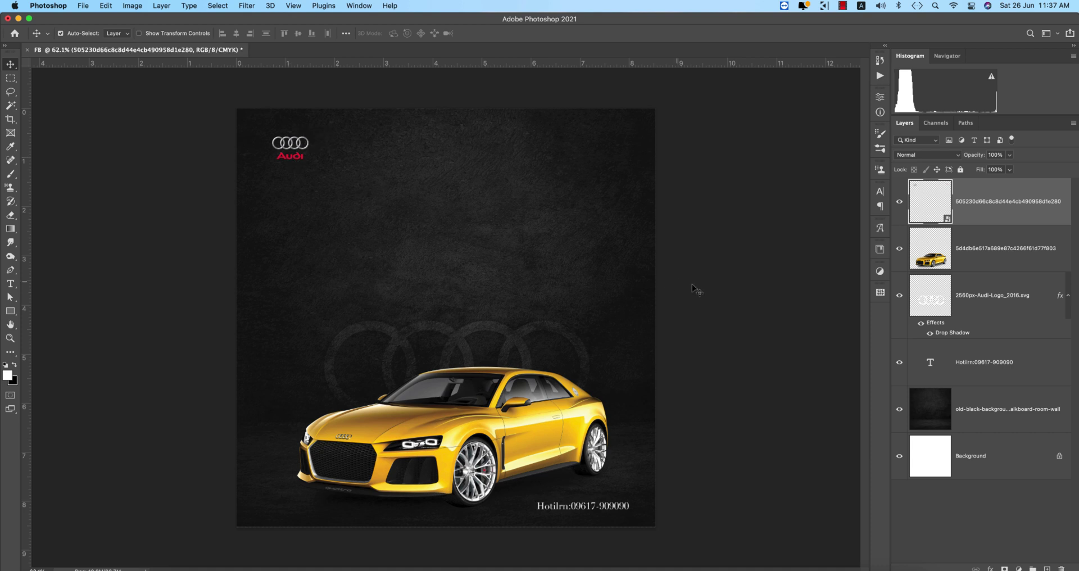
{"action": "left_click", "coordinate": [707, 293]}
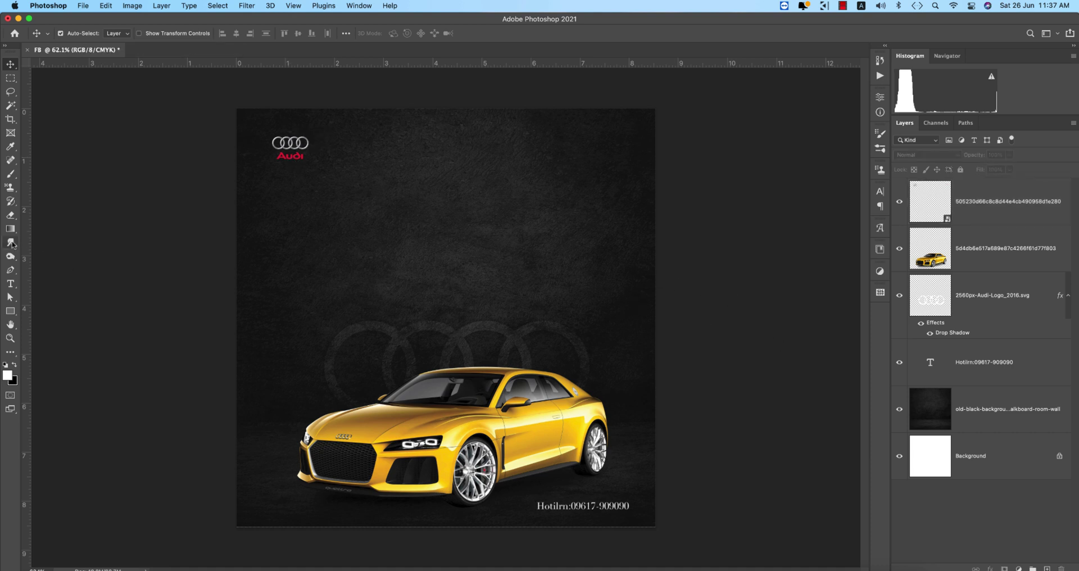
Place a vertical guide at the canvas centre and a horizontal guide across the car about 6.4 in down.
{"action": "left_click", "coordinate": [10, 311]}
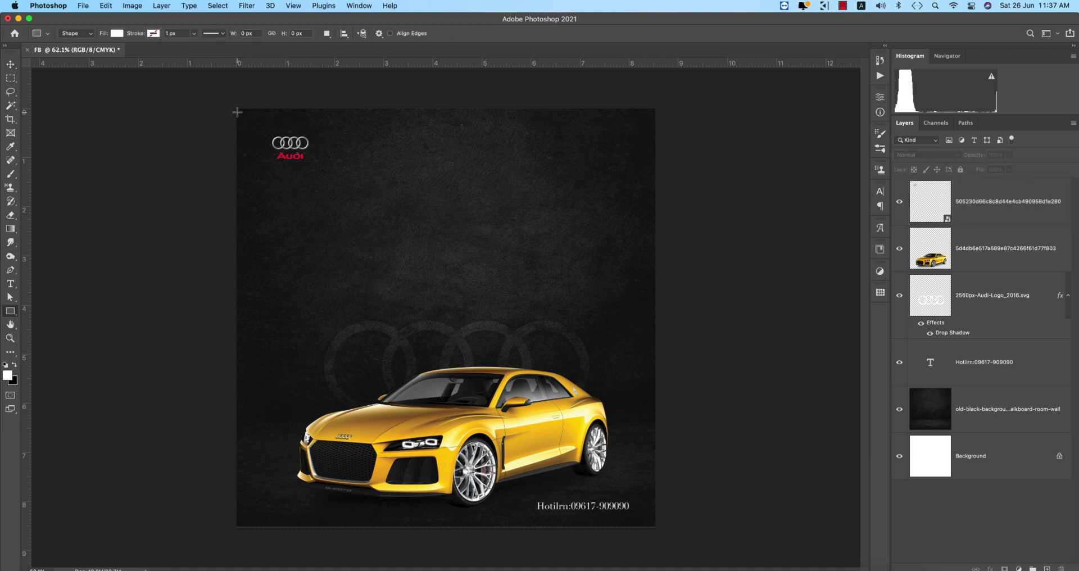
{"action": "left_click", "coordinate": [11, 64]}
{"action": "left_click_drag", "start_coordinate": [27, 173], "coordinate": [445, 215]}
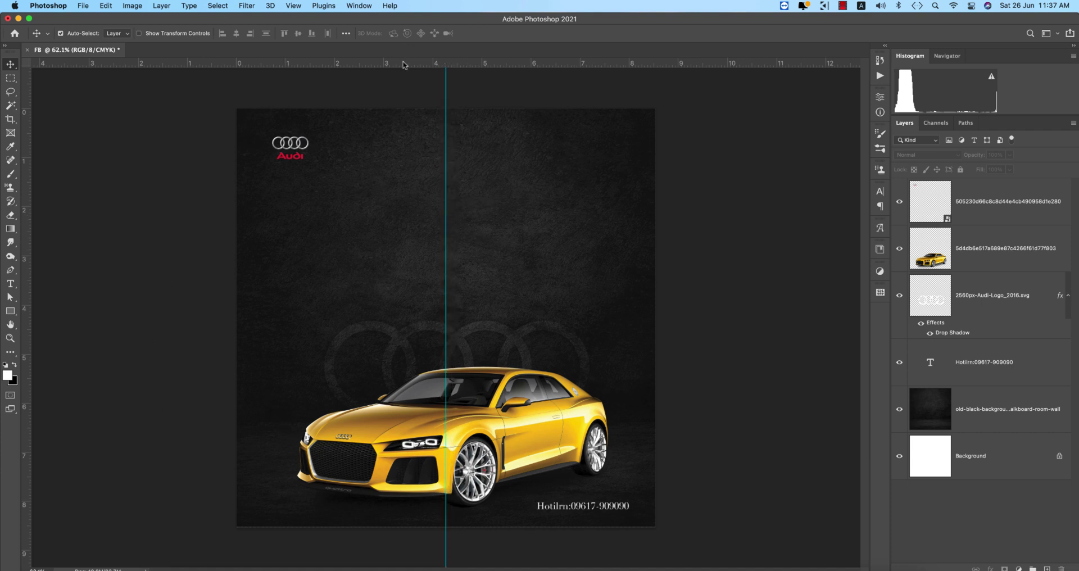
{"action": "left_click_drag", "start_coordinate": [402, 65], "coordinate": [431, 424]}
{"action": "key", "text": "super+r"}
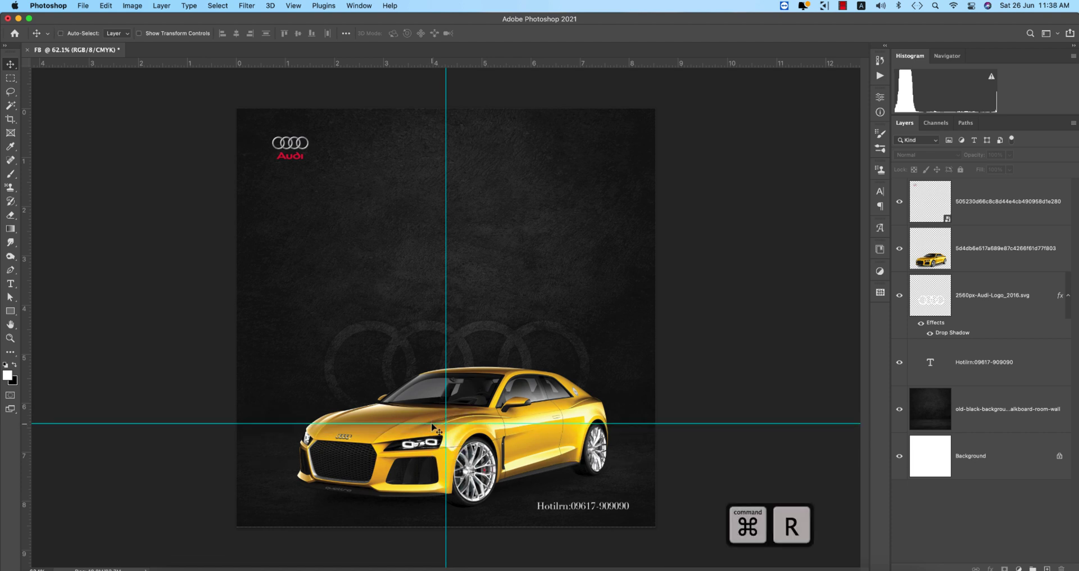
{"action": "key", "text": "super+r"}
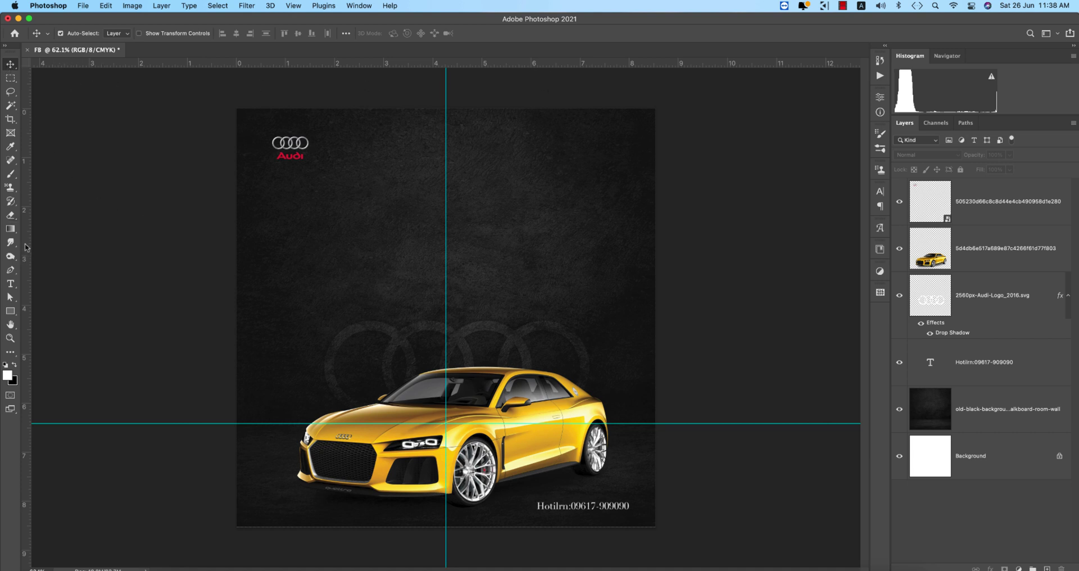
Draw a rectangle about 4.29 × 6.48 in over the area above and left of the guides, filled dark red #840101.
{"action": "left_click", "coordinate": [11, 315]}
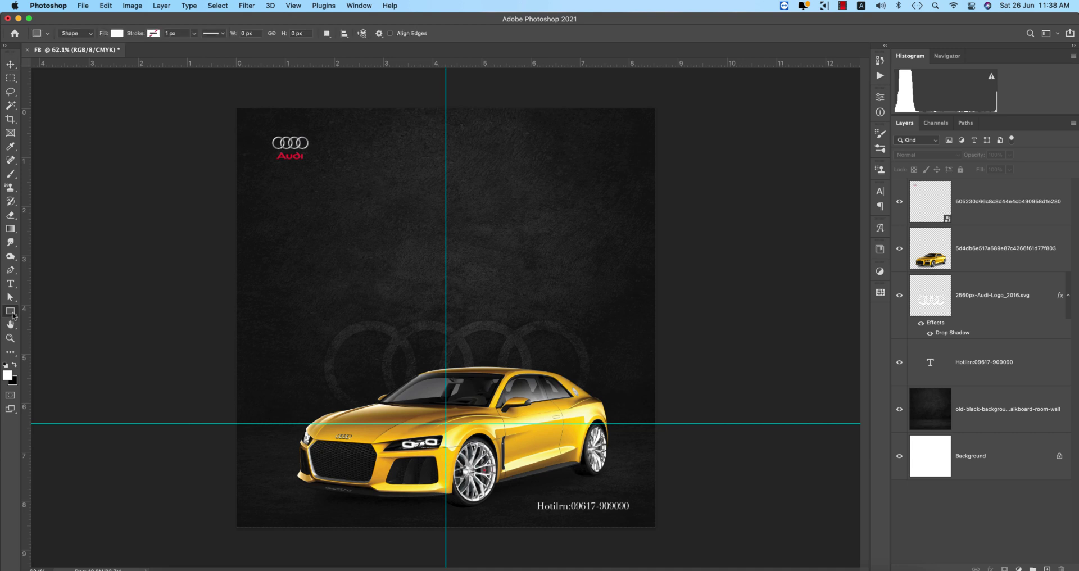
{"action": "left_click_drag", "start_coordinate": [235, 105], "coordinate": [445, 423]}
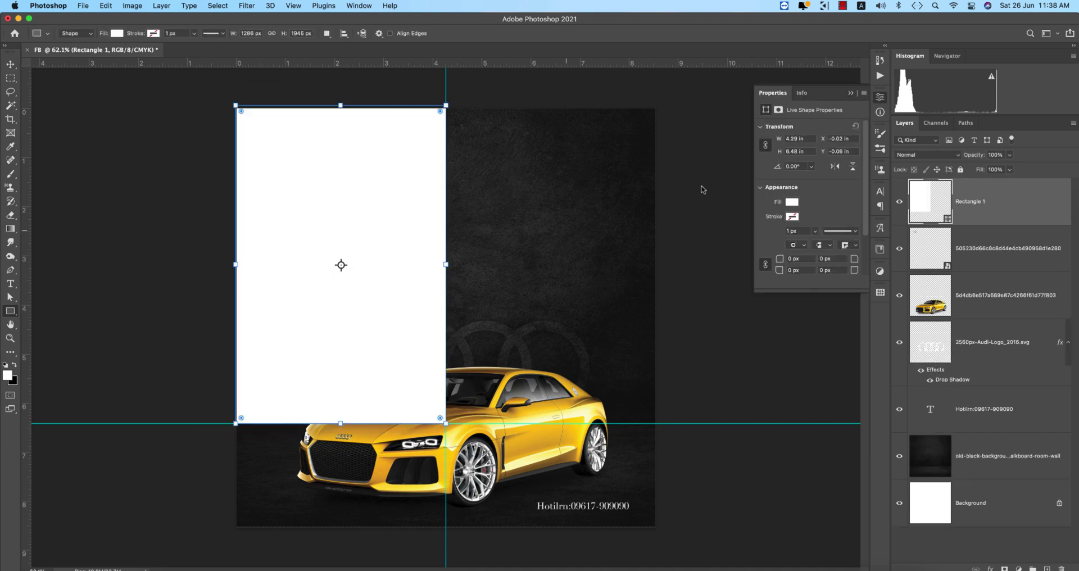
{"action": "left_click", "coordinate": [851, 94]}
{"action": "double_click", "coordinate": [930, 202]}
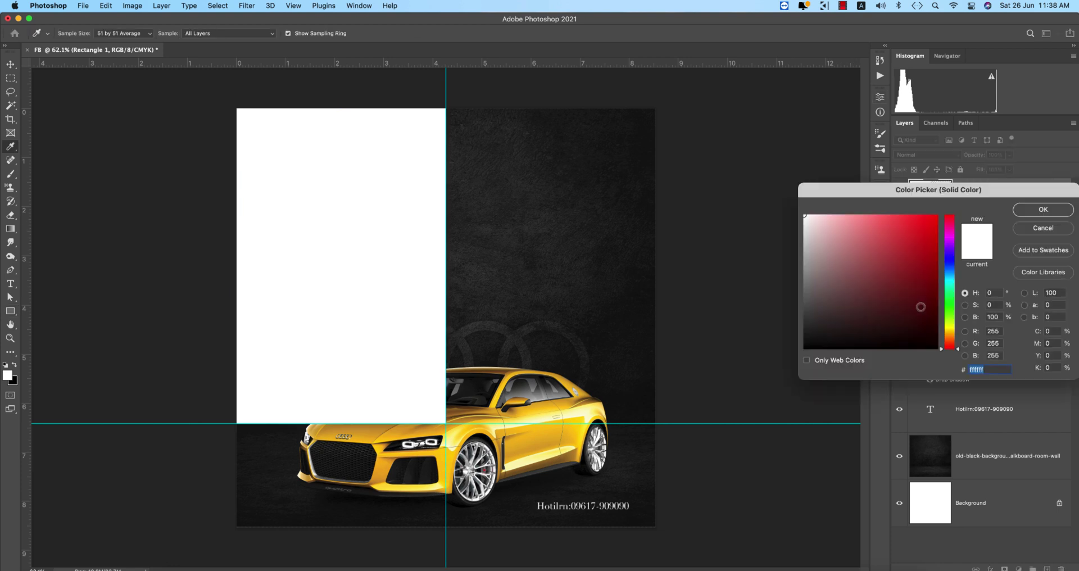
{"action": "left_click", "coordinate": [936, 280]}
{"action": "left_click", "coordinate": [1030, 210]}
Duplicate the dark red rectangle onto the canvas's upper-right half and recolor the copy dark blue.
{"action": "left_click", "coordinate": [10, 65]}
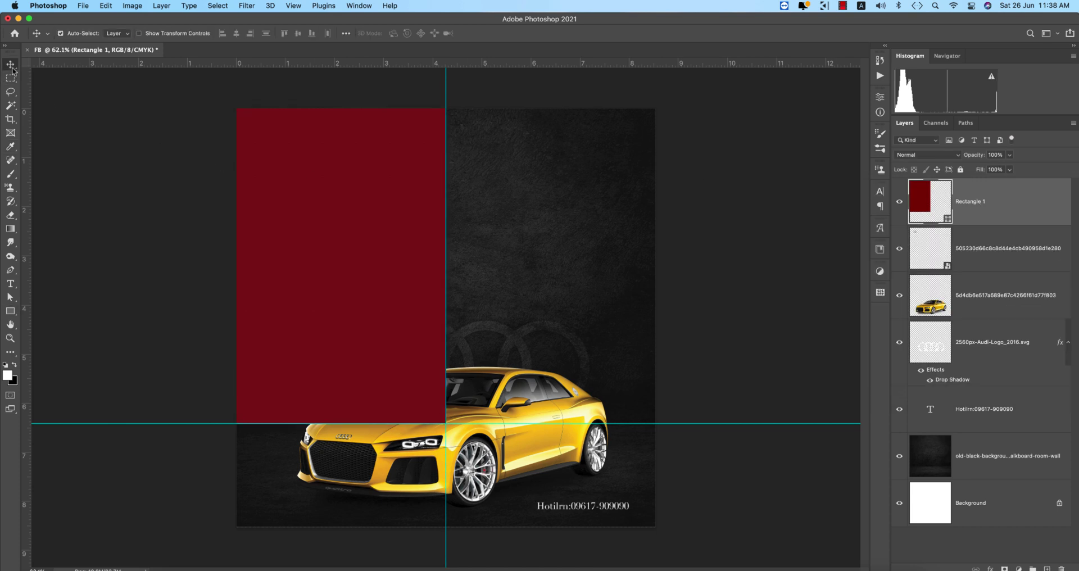
{"action": "left_click", "coordinate": [358, 304]}
{"action": "left_click_drag", "start_coordinate": [342, 303], "coordinate": [556, 296]}
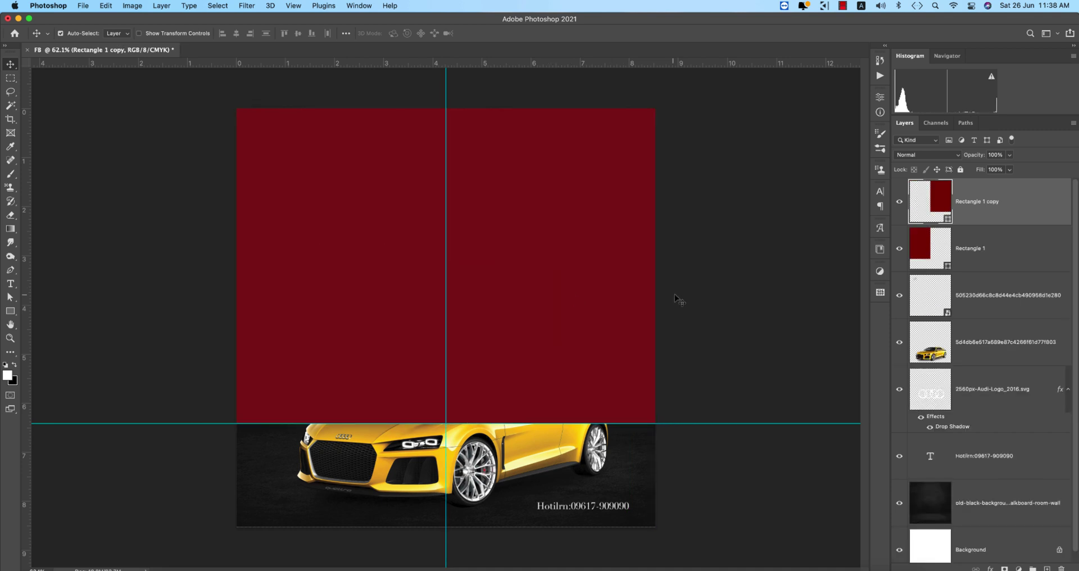
{"action": "double_click", "coordinate": [924, 210]}
{"action": "left_click_drag", "start_coordinate": [949, 273], "coordinate": [952, 268]}
{"action": "left_click", "coordinate": [1034, 212]}
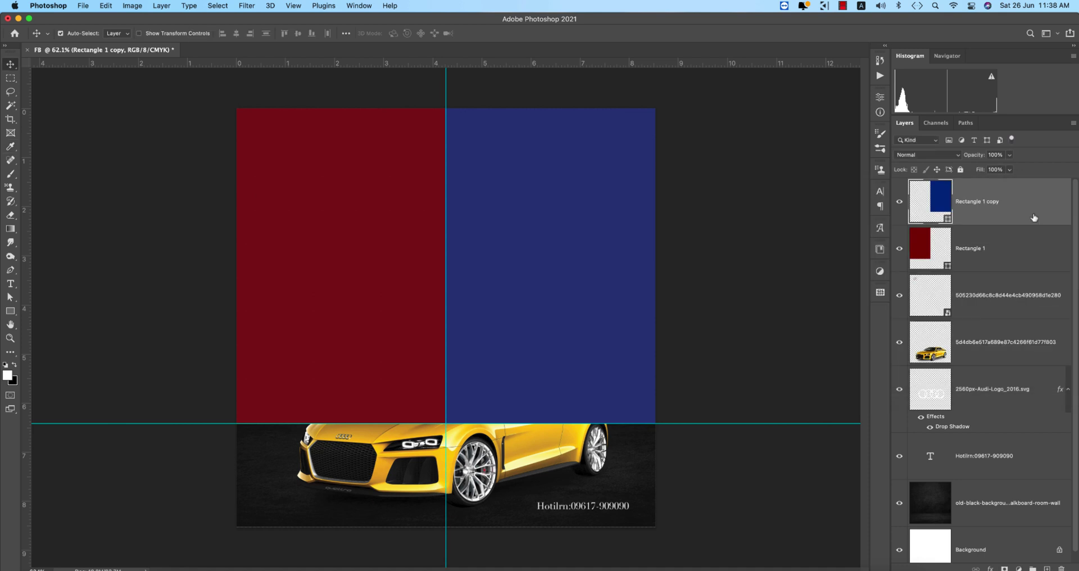
Move both rectangle layers directly above the dark wall layer and set their blend mode to Soft Light.
{"action": "left_click", "coordinate": [1001, 256], "text": "shift"}
{"action": "left_click_drag", "start_coordinate": [927, 247], "coordinate": [917, 465]}
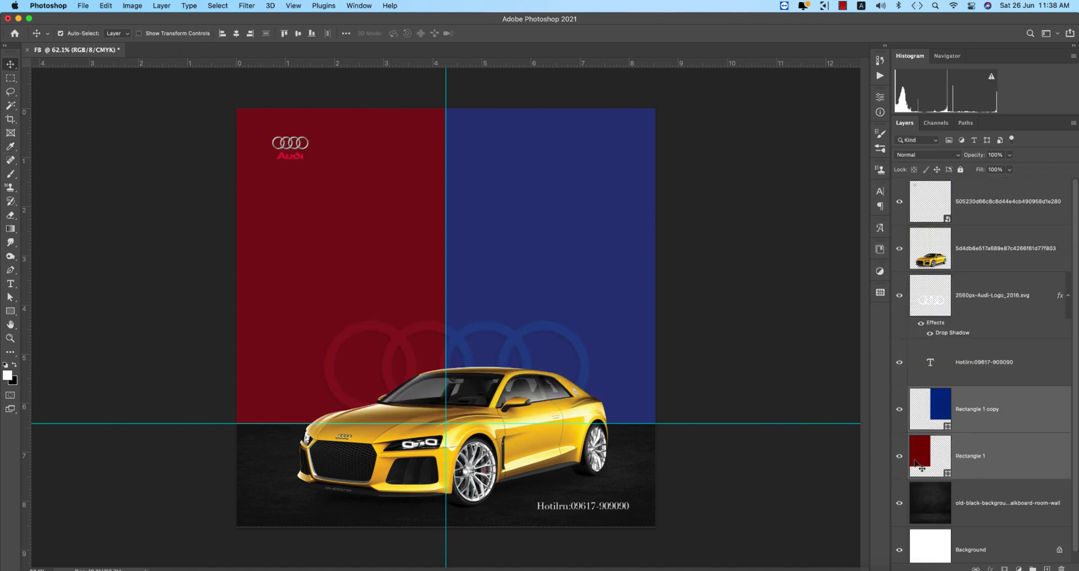
{"action": "left_click", "coordinate": [926, 155]}
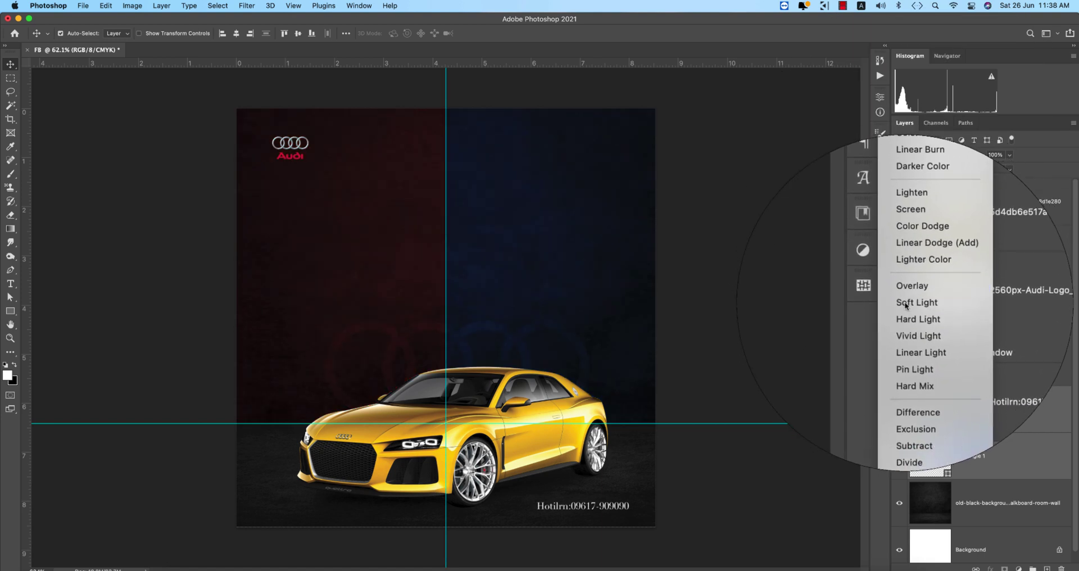
{"action": "left_click", "coordinate": [905, 305]}
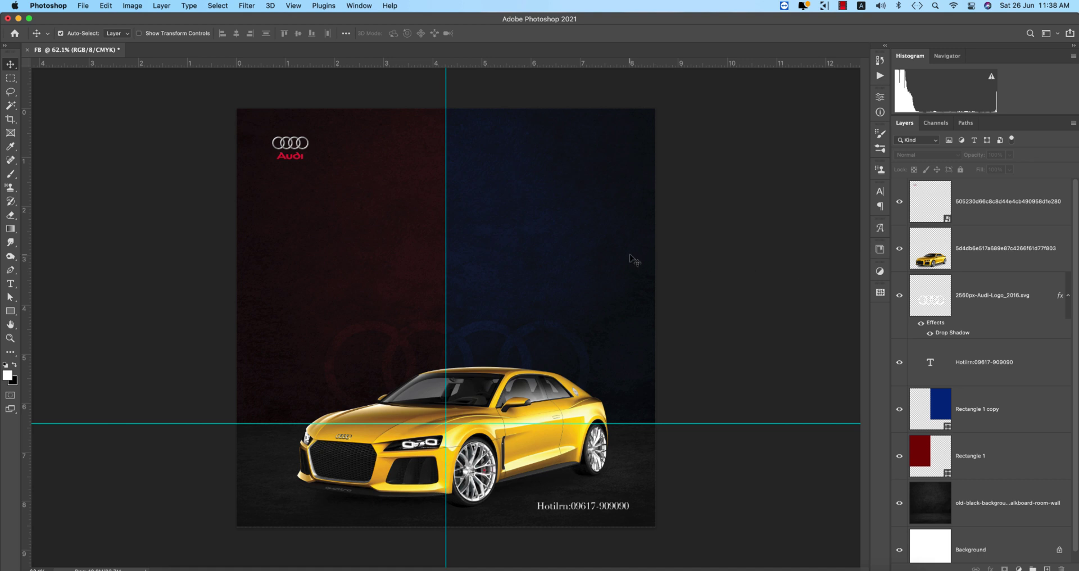
Brighten the blue rectangle's fill color to #0042d9.
{"action": "double_click", "coordinate": [937, 400]}
{"action": "left_click_drag", "start_coordinate": [840, 292], "coordinate": [942, 234]}
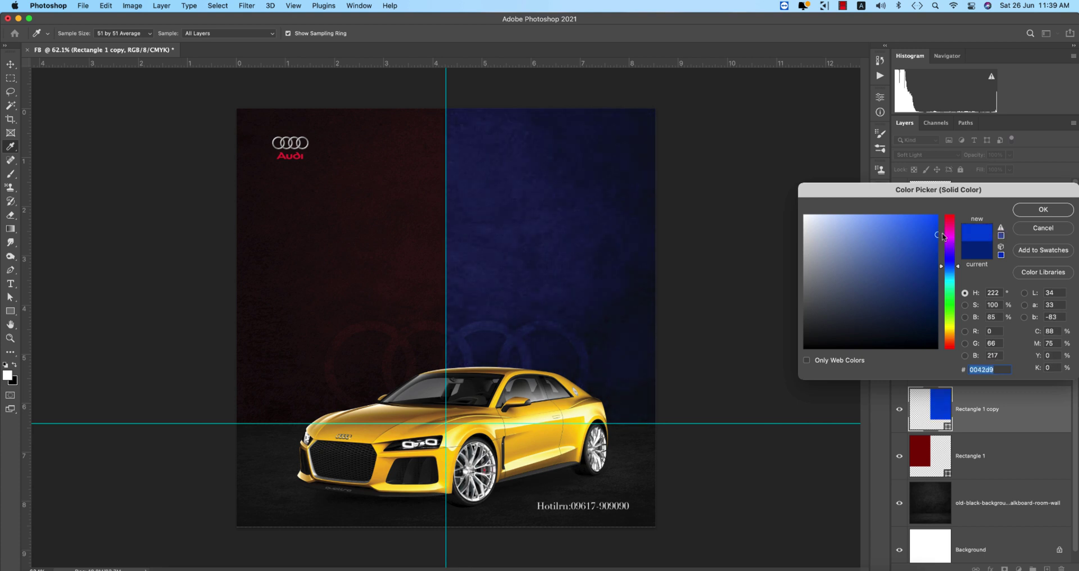
{"action": "left_click", "coordinate": [1028, 215]}
Brighten the red rectangle's fill color to #fd0c0c.
{"action": "double_click", "coordinate": [919, 455]}
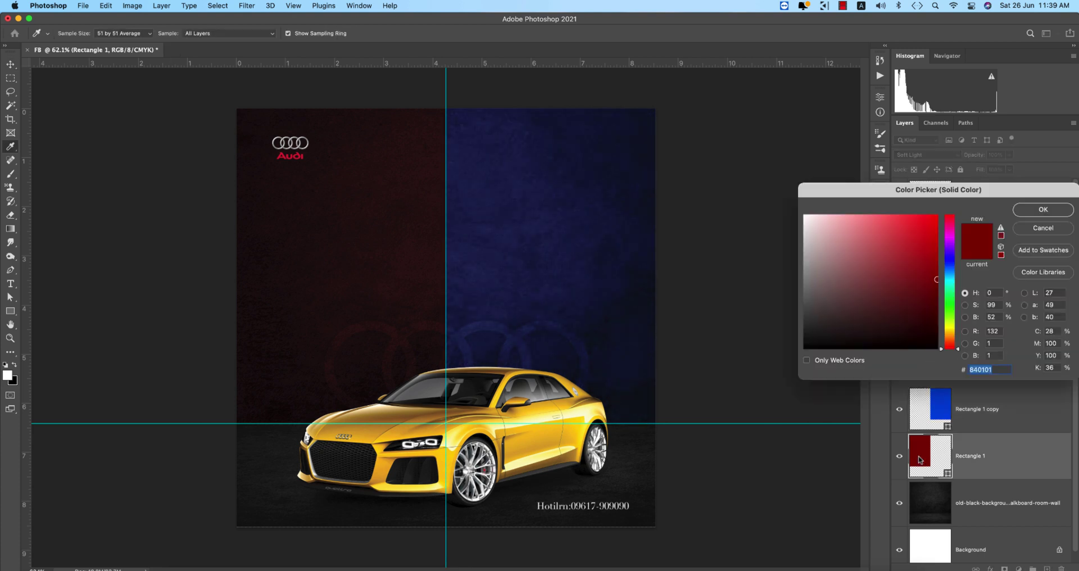
{"action": "left_click_drag", "start_coordinate": [879, 286], "coordinate": [931, 216]}
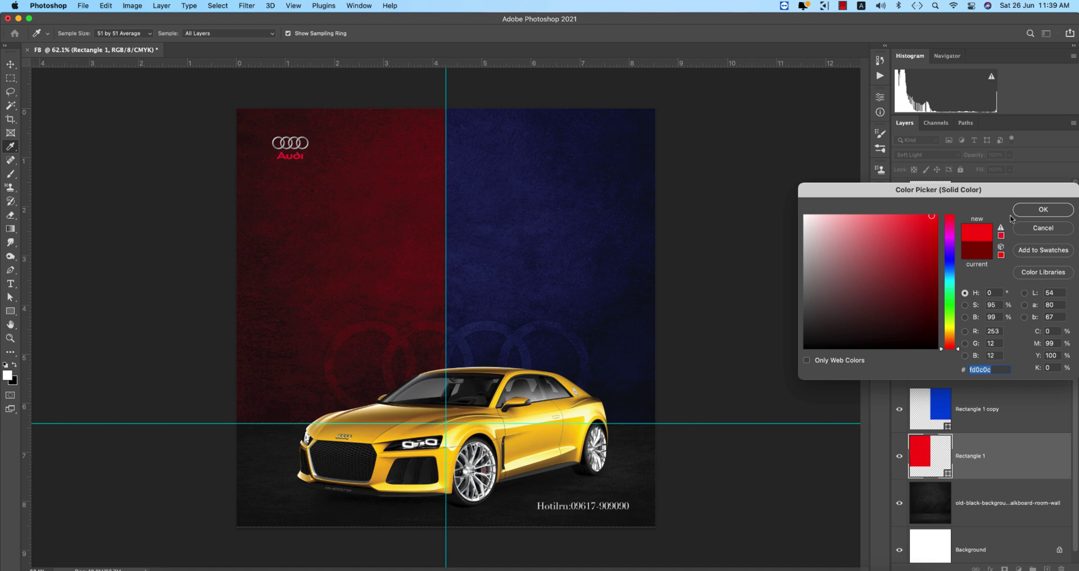
{"action": "left_click", "coordinate": [1043, 213]}
{"action": "left_click", "coordinate": [723, 278]}
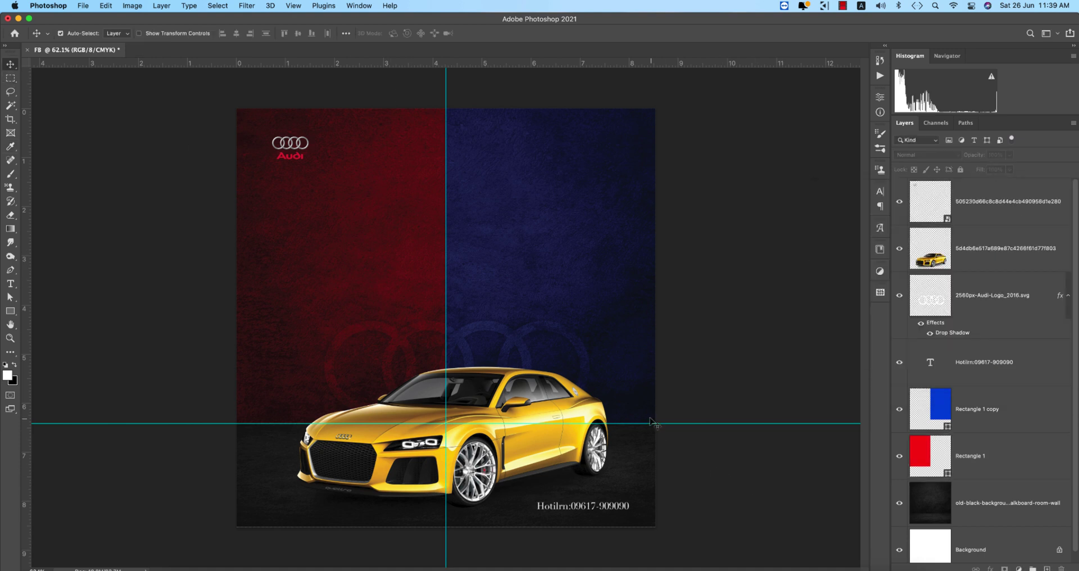
Draw a full-width rectangle below the horizontal guide, just above the wall layer, and fill it dark green #34541b.
{"action": "left_click_drag", "start_coordinate": [708, 427], "coordinate": [710, 268]}
{"action": "key", "text": "super+z"}
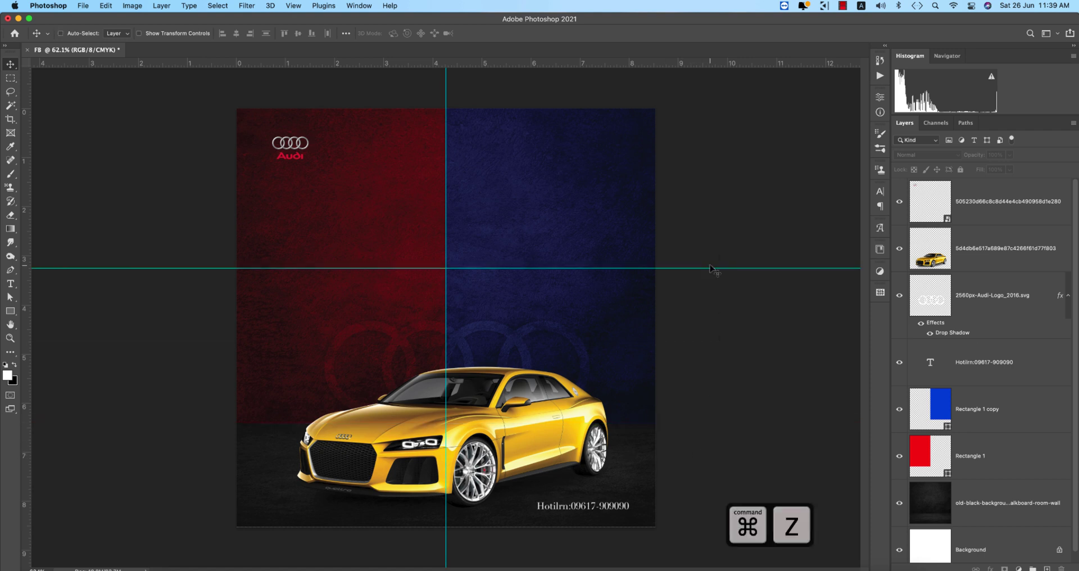
{"action": "left_click", "coordinate": [929, 507]}
{"action": "left_click", "coordinate": [10, 310]}
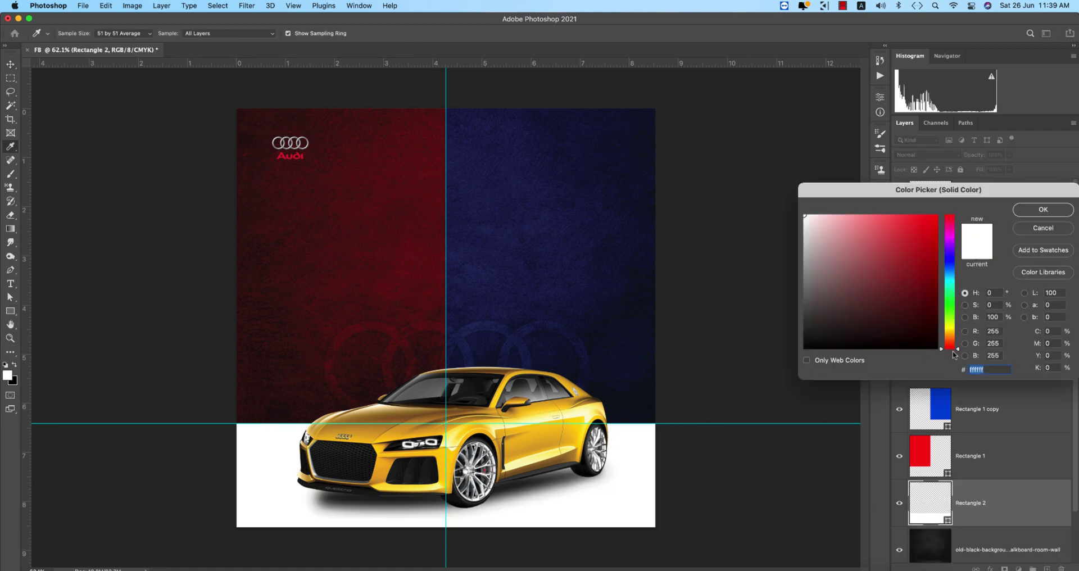
{"action": "left_click_drag", "start_coordinate": [953, 355], "coordinate": [949, 312]}
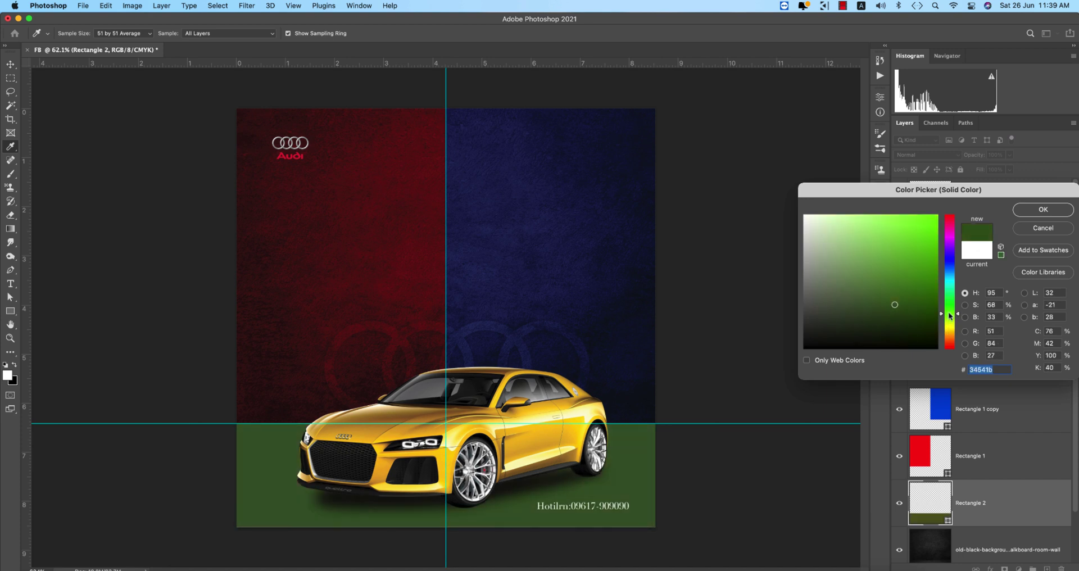
{"action": "left_click", "coordinate": [1042, 209]}
Set the green rectangle's blend mode to Soft Light and deselect it.
{"action": "left_click", "coordinate": [922, 160]}
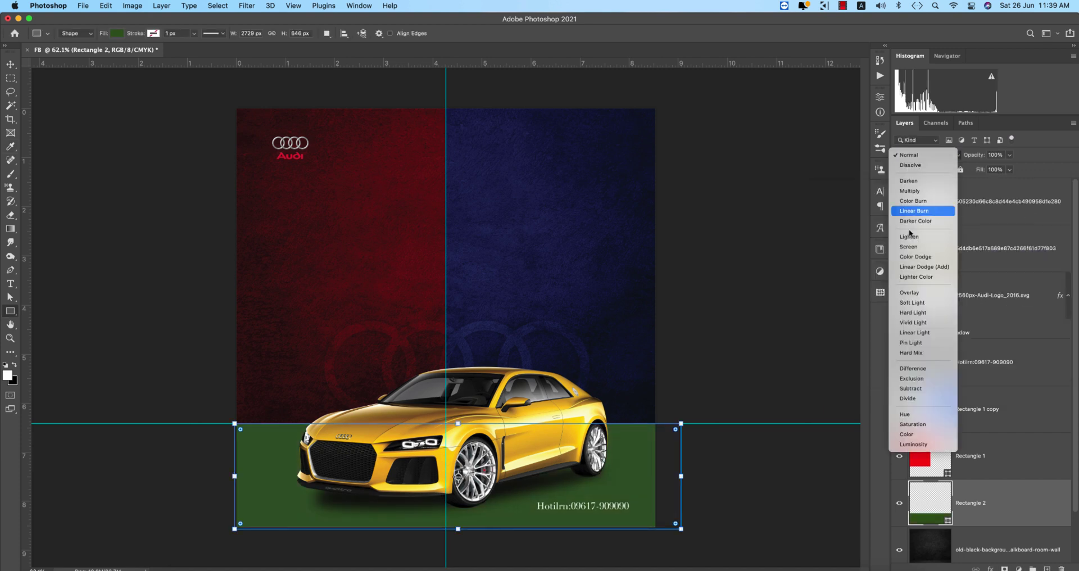
{"action": "left_click", "coordinate": [909, 303]}
{"action": "key", "text": "v"}
{"action": "left_click", "coordinate": [96, 170]}
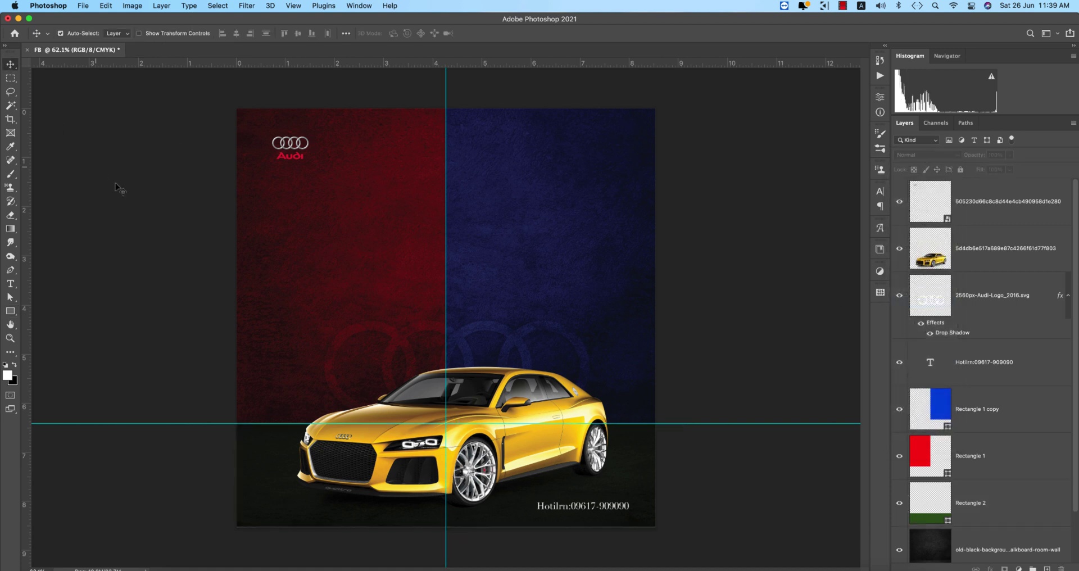
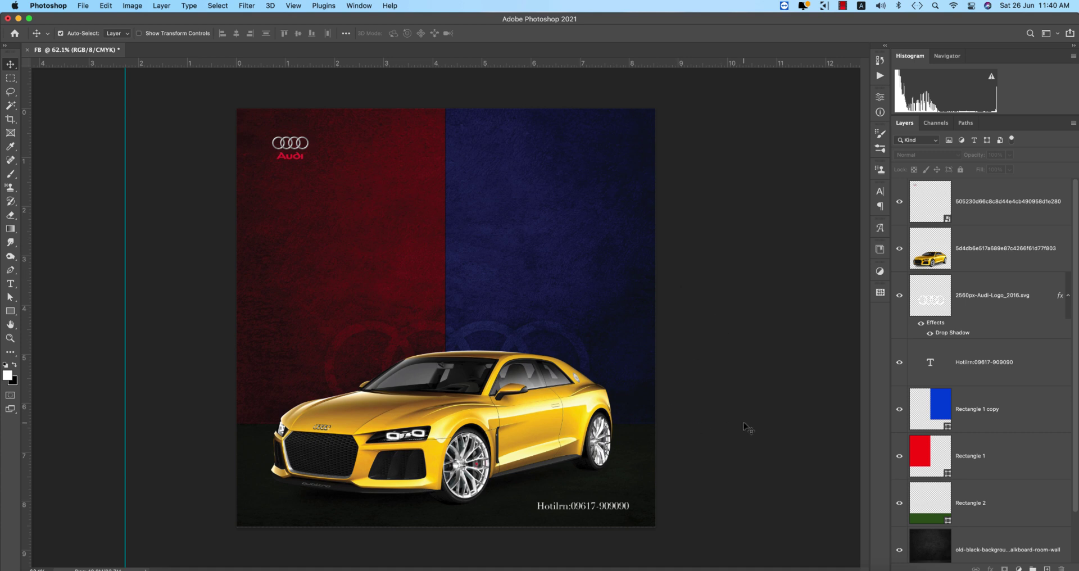
Add the headline text "BOOK YOUR DESIRE CAR" above the car in white 14 pt Didot.
{"action": "left_click", "coordinate": [12, 286]}
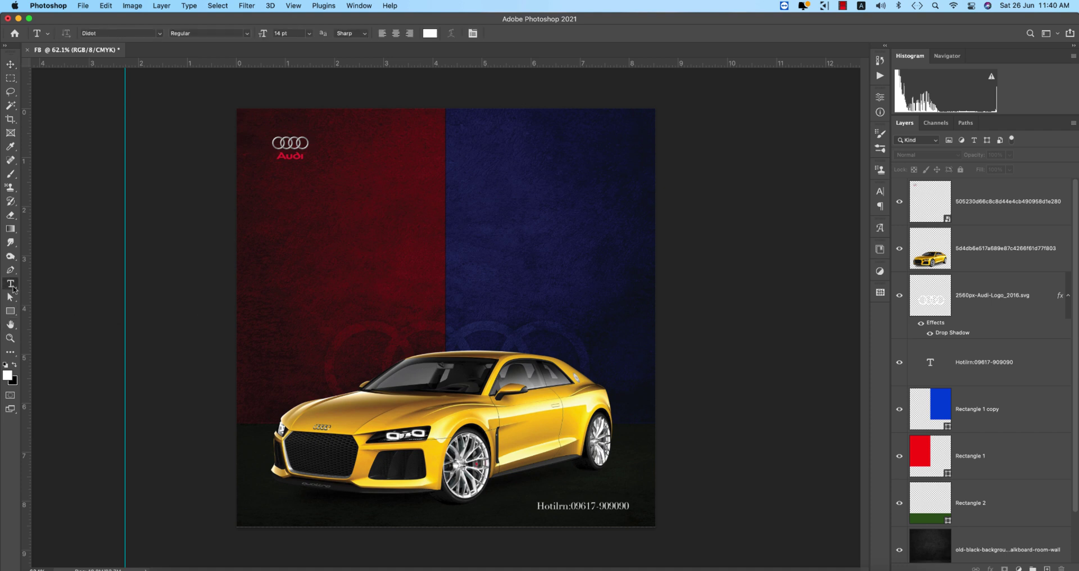
{"action": "left_click", "coordinate": [379, 233]}
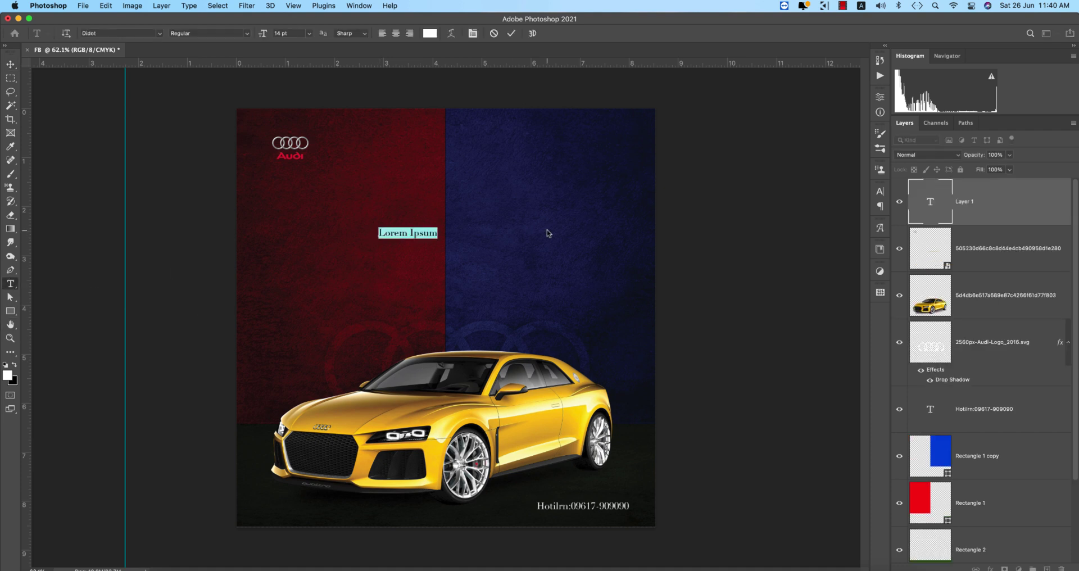
{"action": "type", "text": "BOOK Y"}
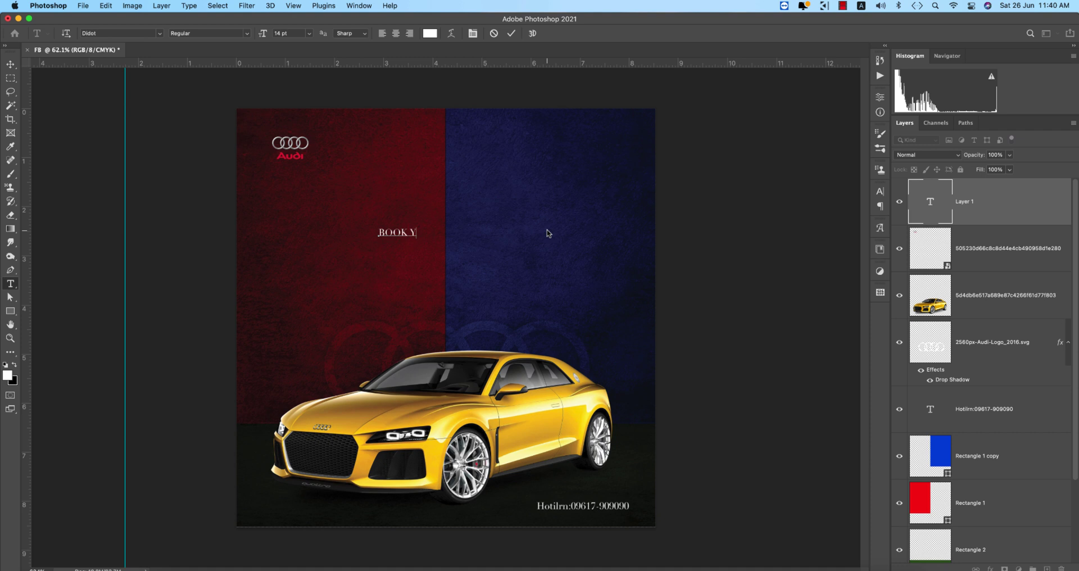
{"action": "type", "text": "OUR DESIRE CAR"}
Copy the headline text, switch to Chrome and search Google for it in a new tab.
{"action": "key", "text": "super+a"}
{"action": "key", "text": "super+c"}
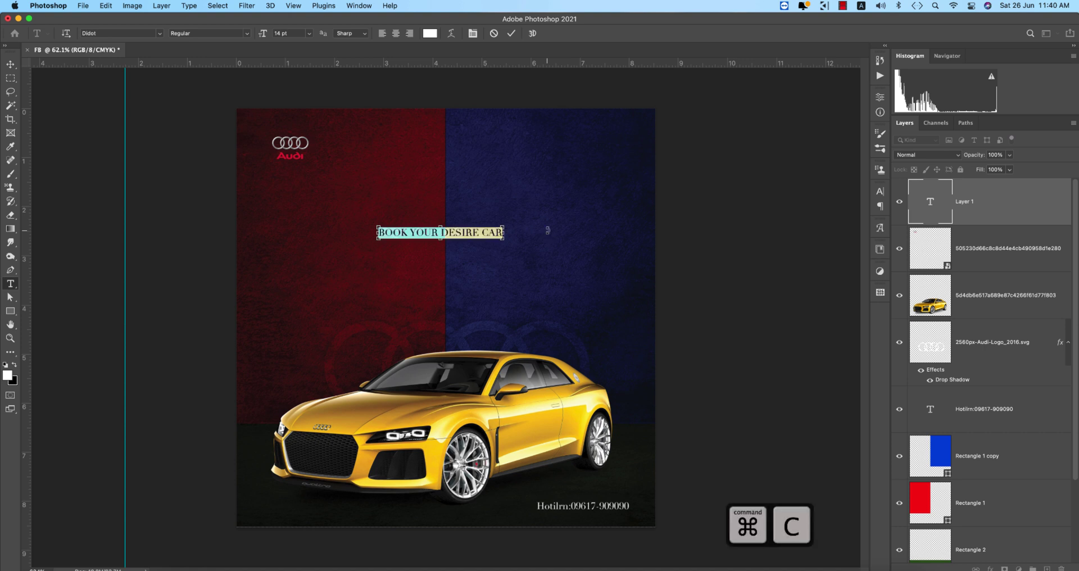
{"action": "left_click", "coordinate": [228, 566]}
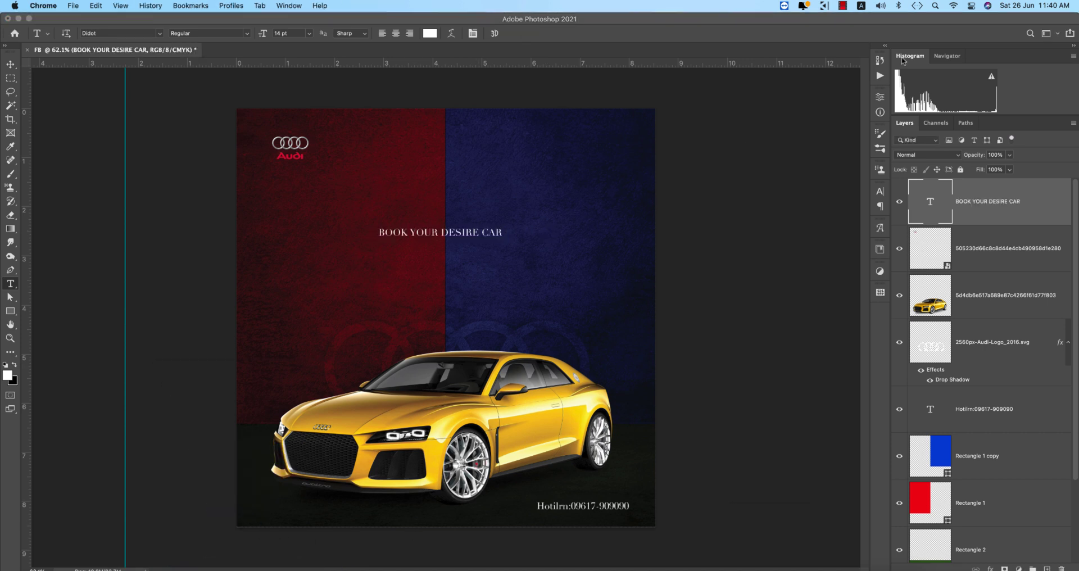
{"action": "left_click", "coordinate": [1027, 25]}
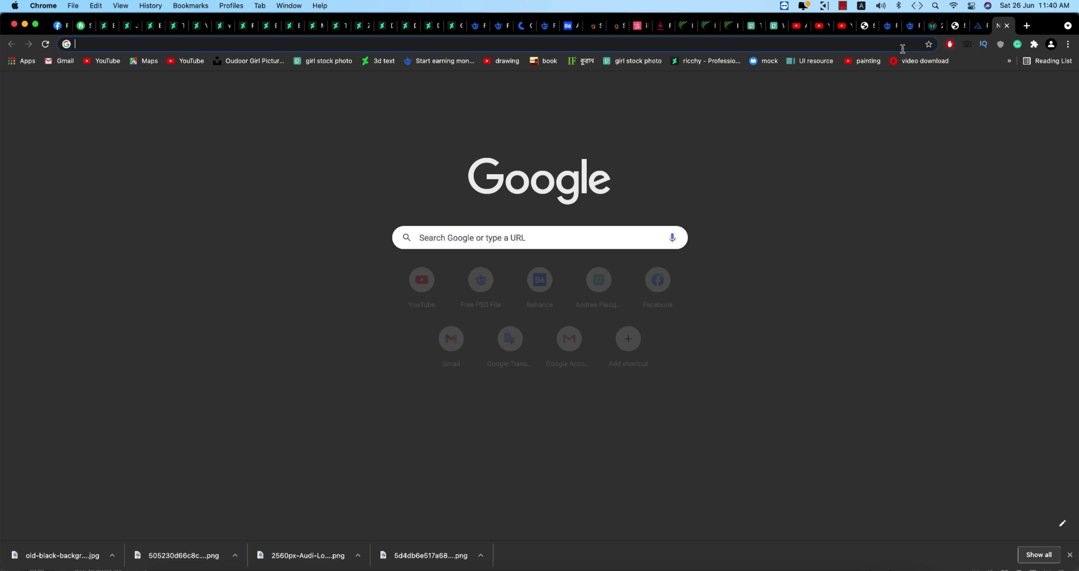
{"action": "key", "text": "super+v"}
{"action": "key", "text": "Return"}
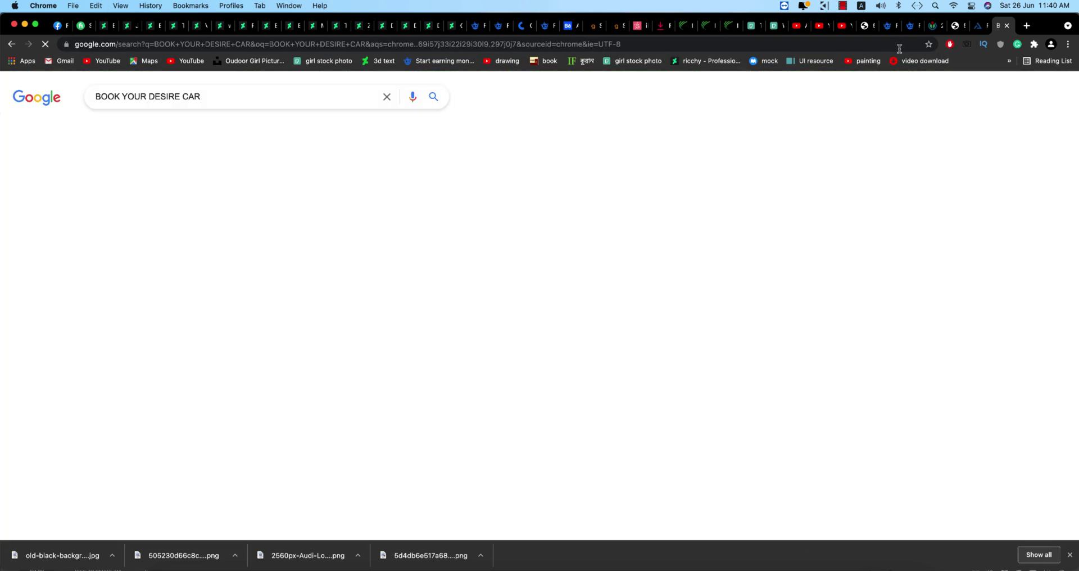
Copy the query text from the Google search box, return to Photoshop and replace the headline text with it.
{"action": "left_click_drag", "start_coordinate": [225, 99], "coordinate": [51, 93]}
{"action": "key", "text": "super+c"}
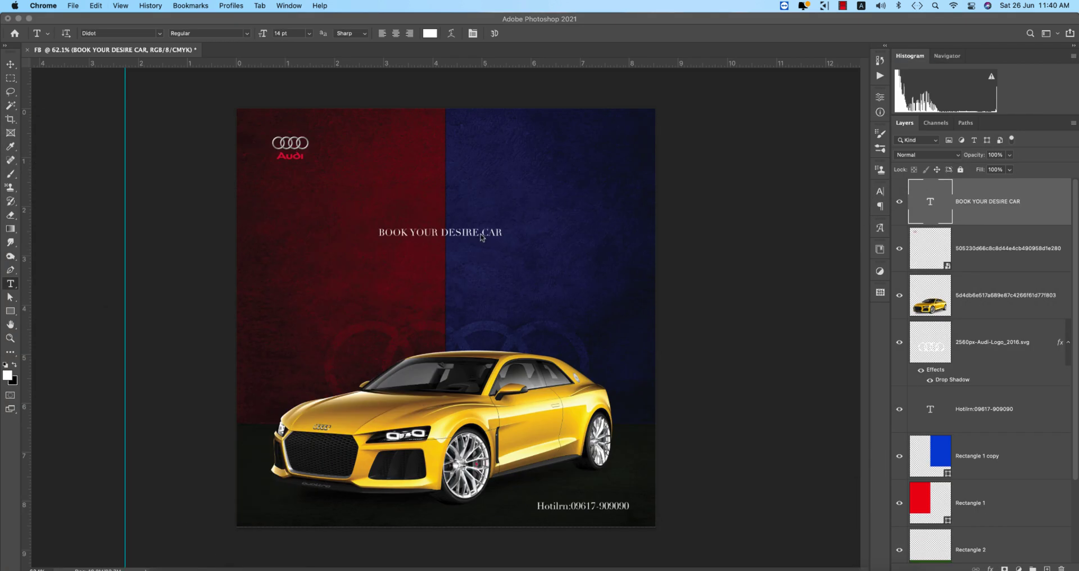
{"action": "left_click", "coordinate": [482, 238]}
{"action": "key", "text": "super+a"}
{"action": "key", "text": "super+v"}
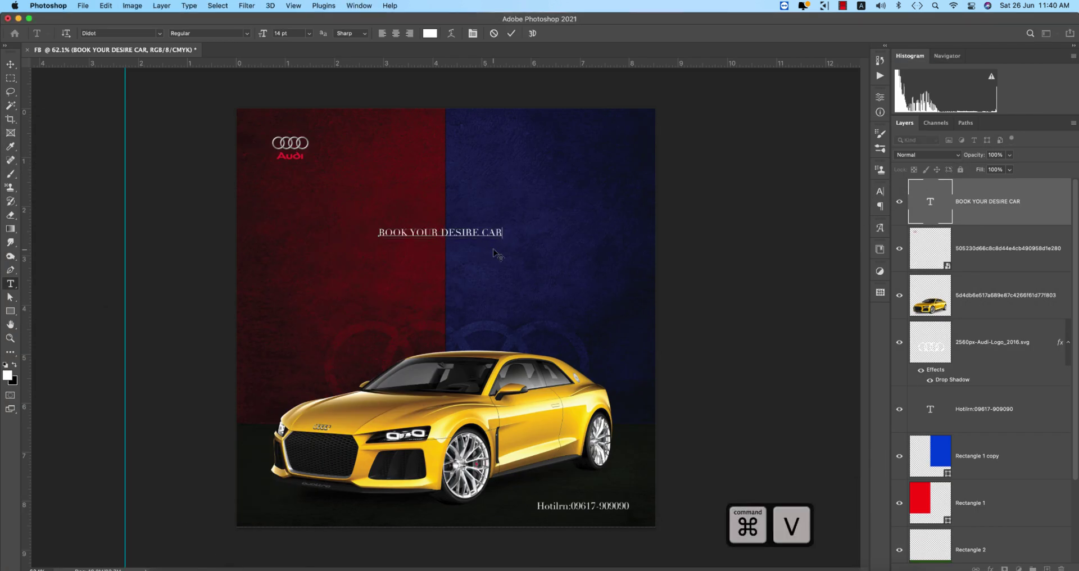
{"action": "left_click", "coordinate": [511, 34]}
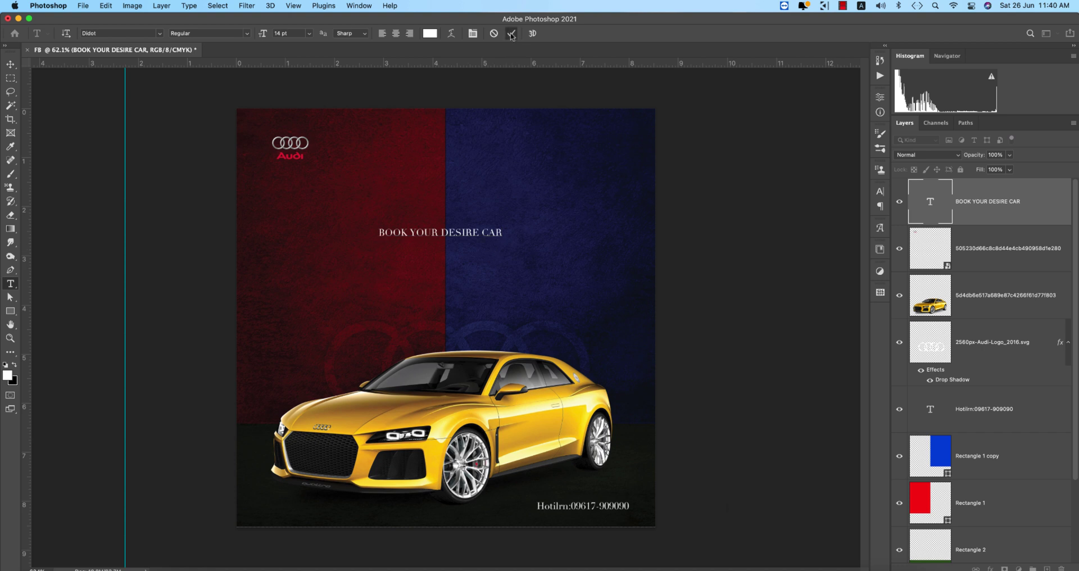
Move the headline to the upper part of the blue half and break it into two lines after "BOOK".
{"action": "left_click", "coordinate": [10, 64]}
{"action": "mouse_move", "coordinate": [498, 235]}
{"action": "left_mouse_down"}
{"action": "mouse_move", "coordinate": [630, 194]}
{"action": "mouse_move", "coordinate": [635, 140]}
{"action": "mouse_move", "coordinate": [638, 169]}
{"action": "left_mouse_up"}
{"action": "double_click", "coordinate": [919, 207]}
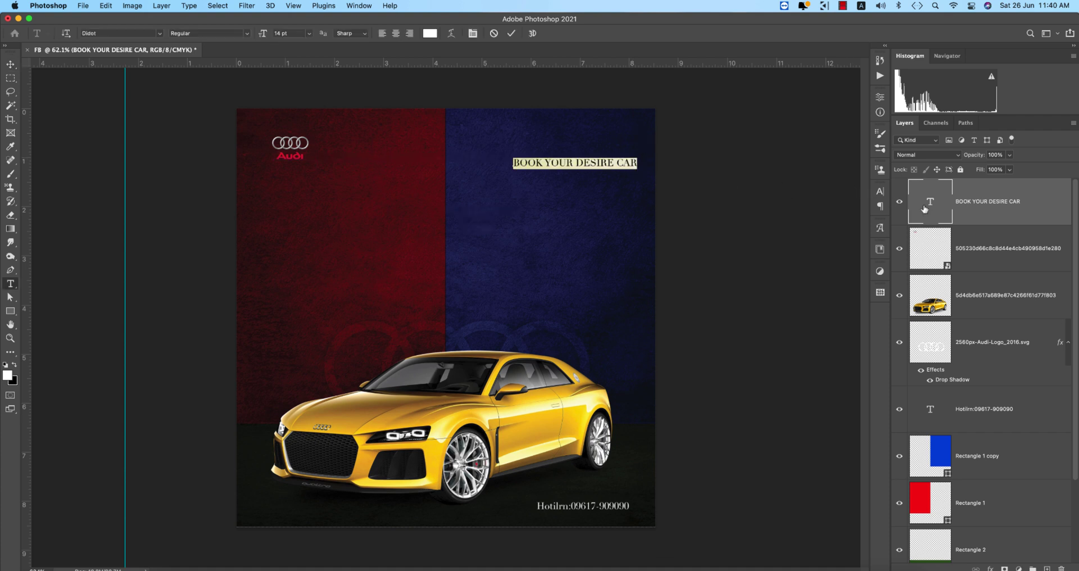
{"action": "left_click", "coordinate": [581, 165]}
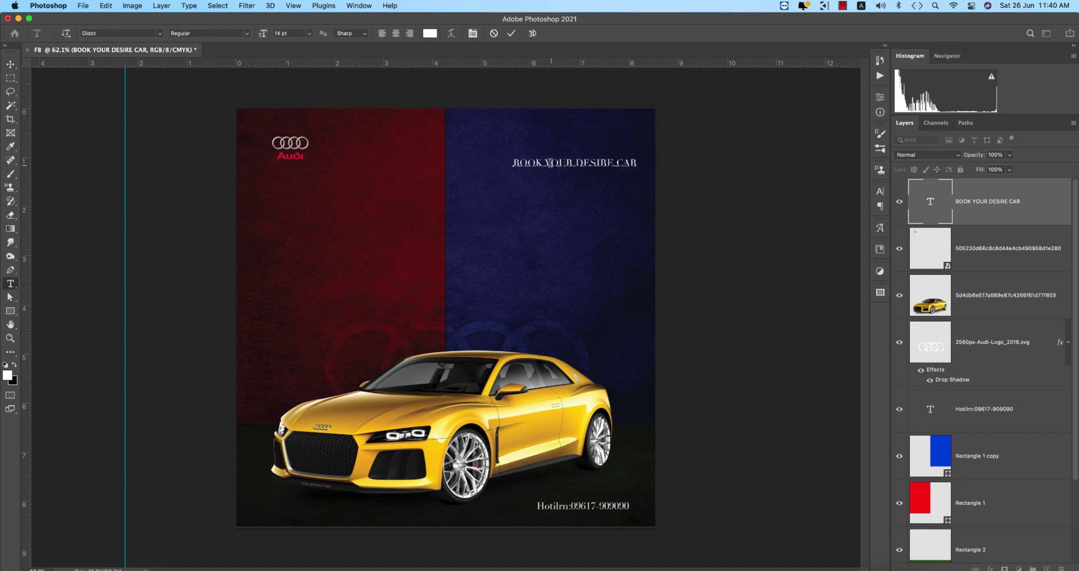
{"action": "left_click", "coordinate": [546, 162]}
{"action": "key", "text": "Return"}
Right-align both lines of the headline text.
{"action": "key", "text": "super+a"}
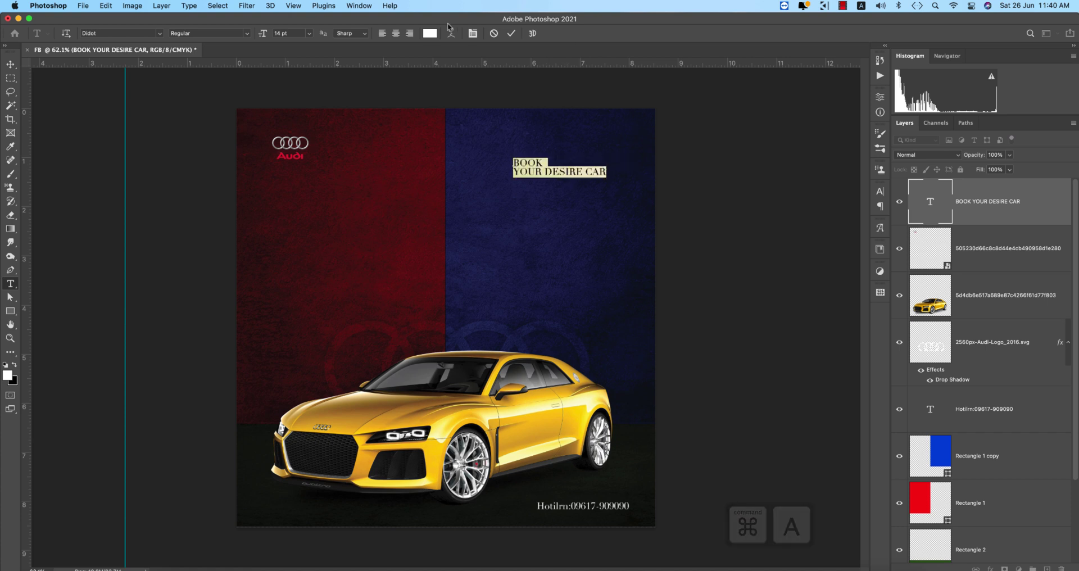
{"action": "left_click", "coordinate": [409, 33]}
{"action": "double_click", "coordinate": [507, 163]}
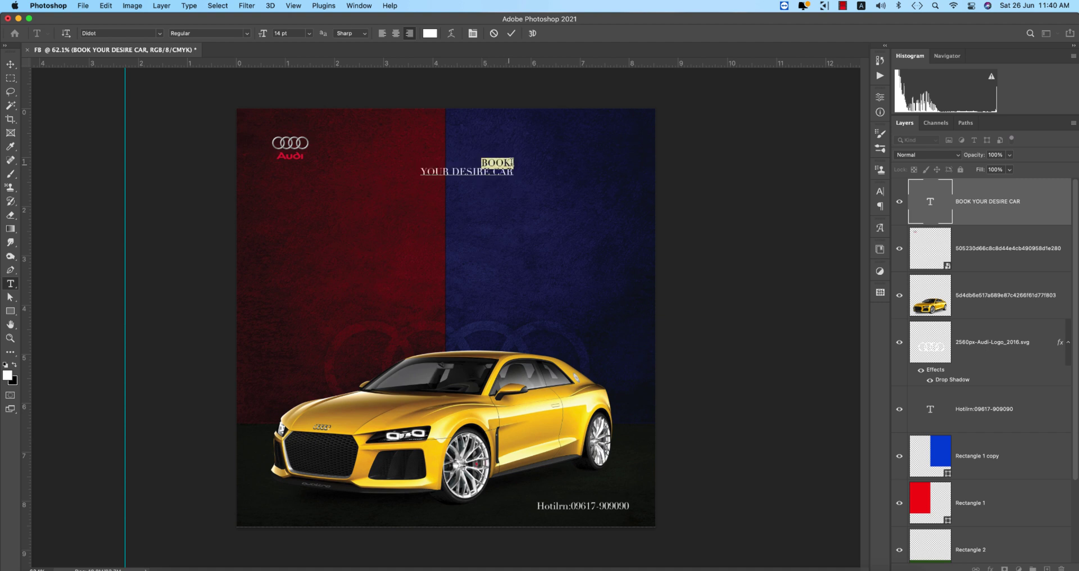
{"action": "left_click", "coordinate": [511, 162]}
Make the headline italic, scale it up to about 33 pt and place it near the right edge of the blue half.
{"action": "left_click", "coordinate": [10, 63]}
{"action": "key", "text": "ctrl+t"}
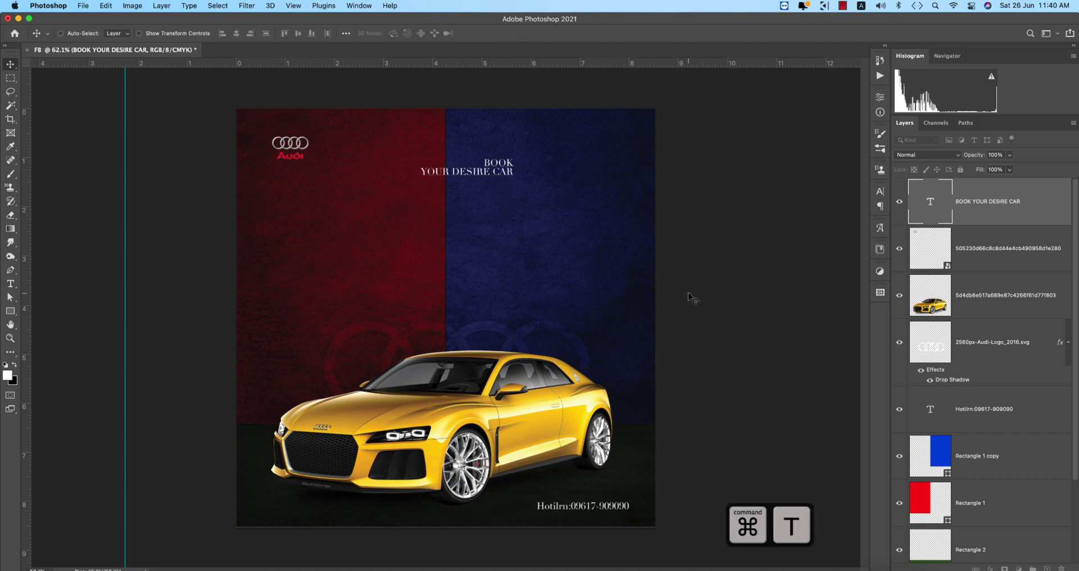
{"action": "left_click_drag", "start_coordinate": [513, 176], "coordinate": [628, 251]}
{"action": "left_click_drag", "start_coordinate": [631, 196], "coordinate": [623, 196]}
{"action": "key", "text": "Return"}
Set the word "BOOK" in the headline to 60 pt.
{"action": "key", "text": "t"}
{"action": "left_click_drag", "start_coordinate": [561, 169], "coordinate": [655, 161]}
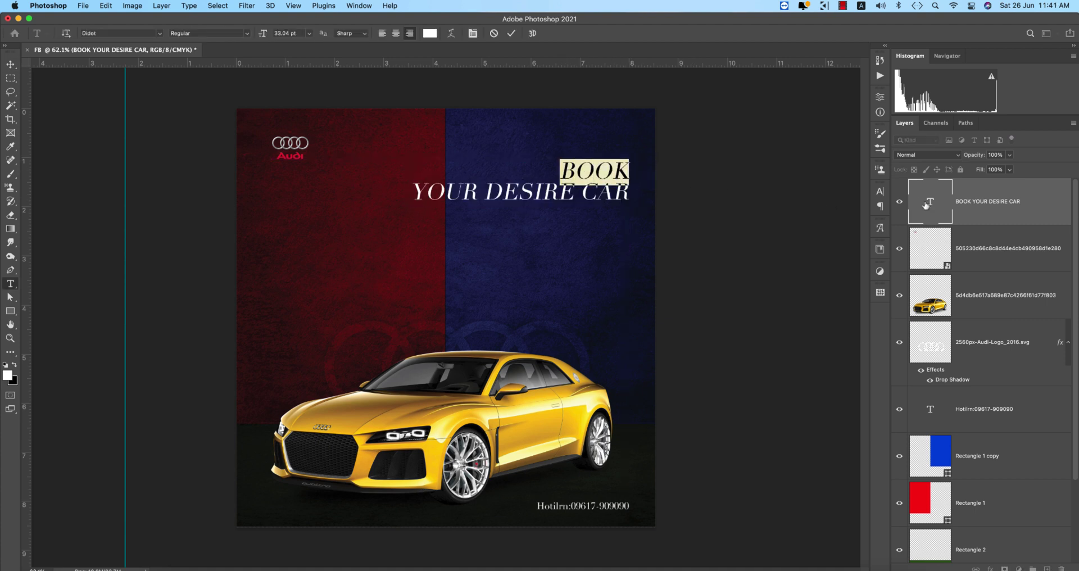
{"action": "left_click", "coordinate": [880, 193]}
{"action": "left_click", "coordinate": [804, 220]}
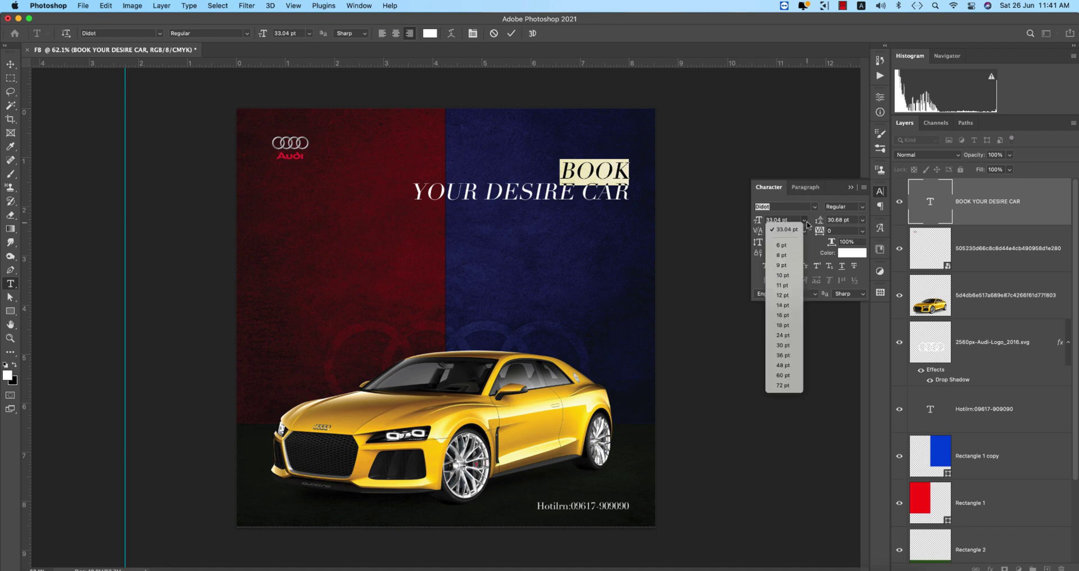
{"action": "left_click", "coordinate": [786, 377]}
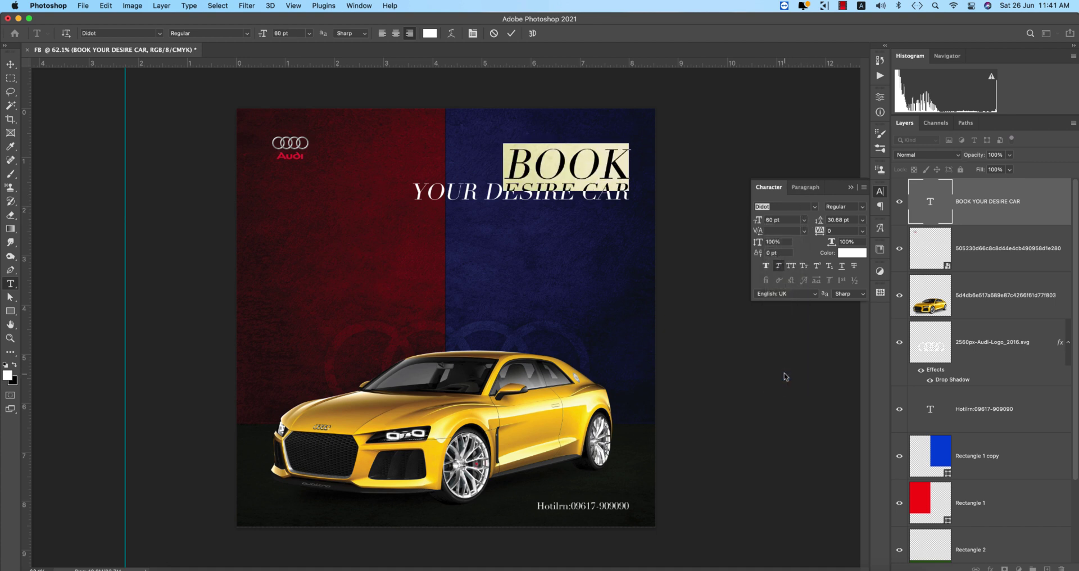
{"action": "left_click", "coordinate": [850, 187]}
{"action": "key", "text": "super+Return"}
{"action": "key", "text": "v"}
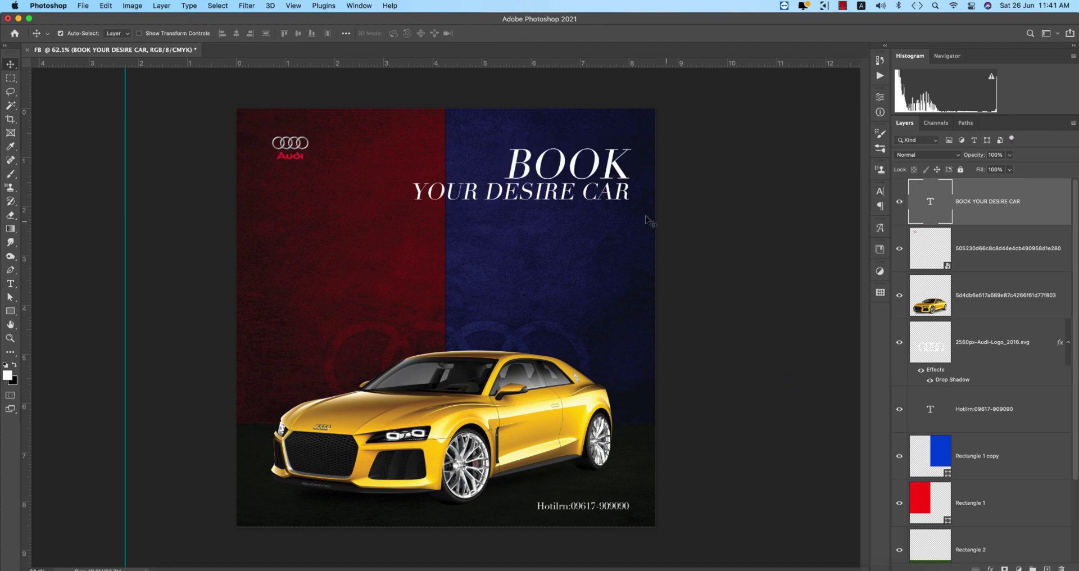
Move the headline slightly down and scale it to about 84% so it fits within the blue half, then deselect it.
{"action": "mouse_move", "coordinate": [626, 204]}
{"action": "left_mouse_down"}
{"action": "mouse_move", "coordinate": [609, 253]}
{"action": "mouse_move", "coordinate": [632, 235]}
{"action": "mouse_move", "coordinate": [645, 239]}
{"action": "mouse_move", "coordinate": [626, 229]}
{"action": "mouse_move", "coordinate": [627, 209]}
{"action": "left_mouse_up"}
{"action": "key", "text": "super+t"}
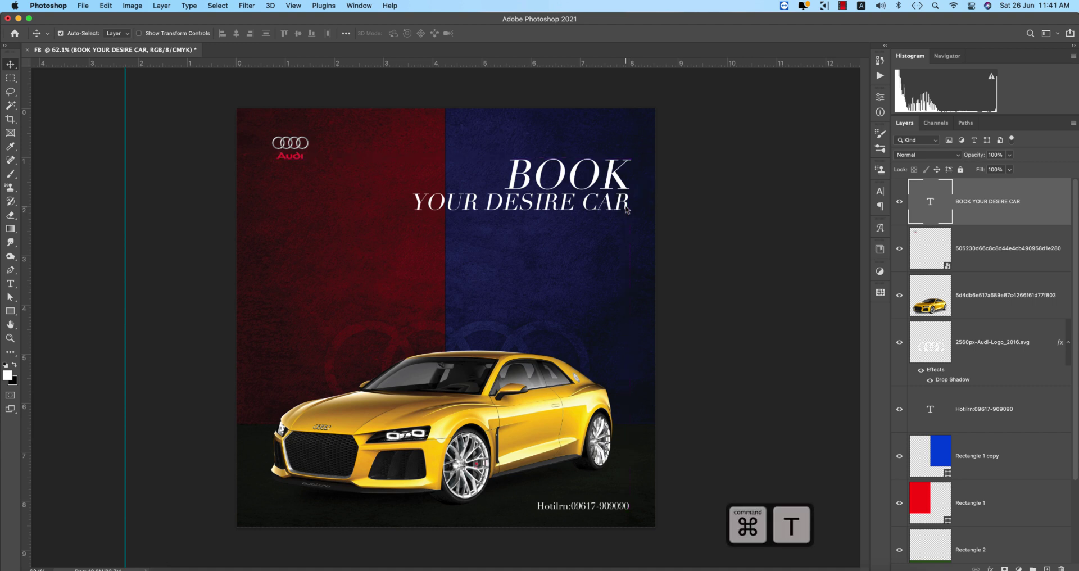
{"action": "left_click_drag", "start_coordinate": [413, 183], "coordinate": [451, 181]}
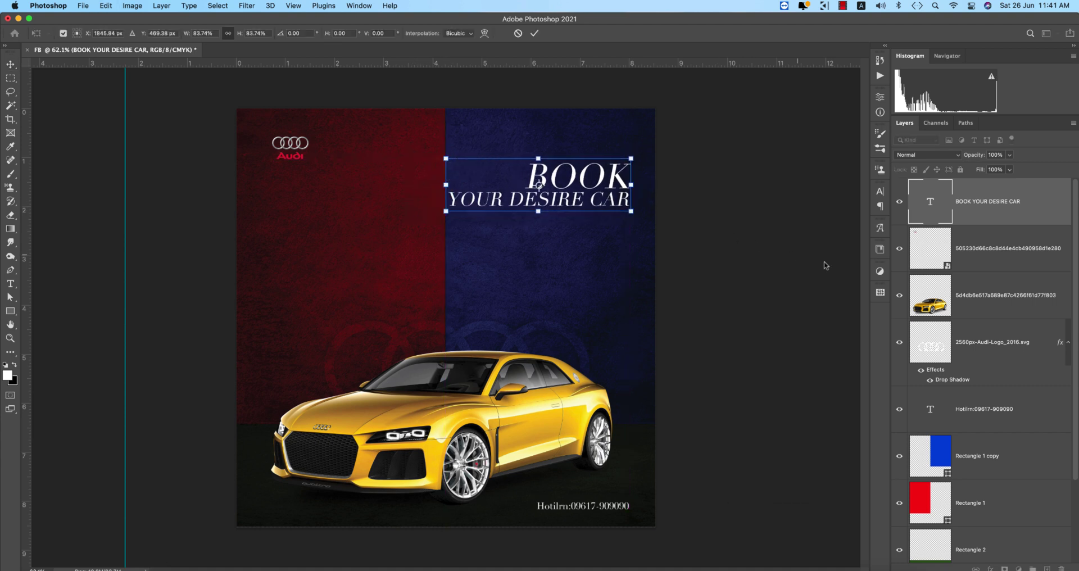
{"action": "key", "text": "Return"}
{"action": "left_click", "coordinate": [774, 256]}
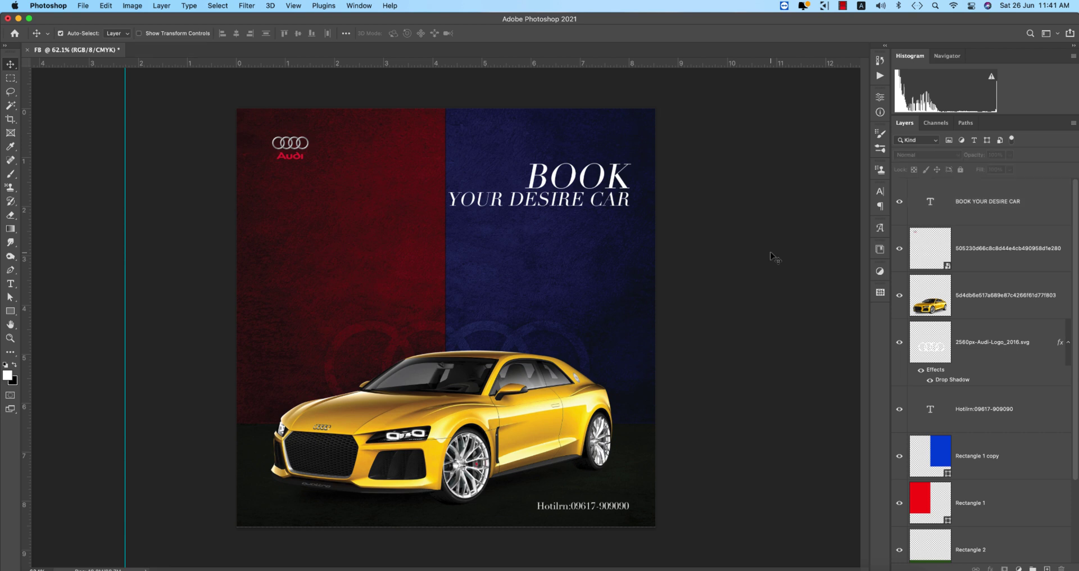
{"action": "left_click", "coordinate": [629, 203]}
{"action": "left_click", "coordinate": [761, 261]}
Save the document as FB .psd in Photoshop format with layers in the 18-6-2021 folder.
{"action": "key", "text": "super+s"}
{"action": "left_click", "coordinate": [500, 443]}
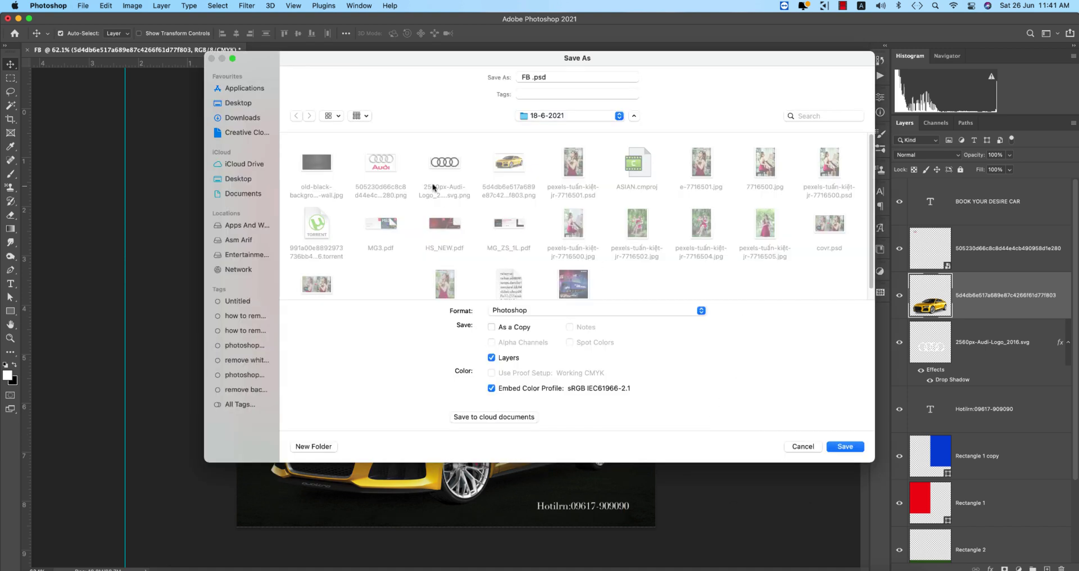
{"action": "left_click", "coordinate": [845, 448]}
{"action": "left_click", "coordinate": [399, 162]}
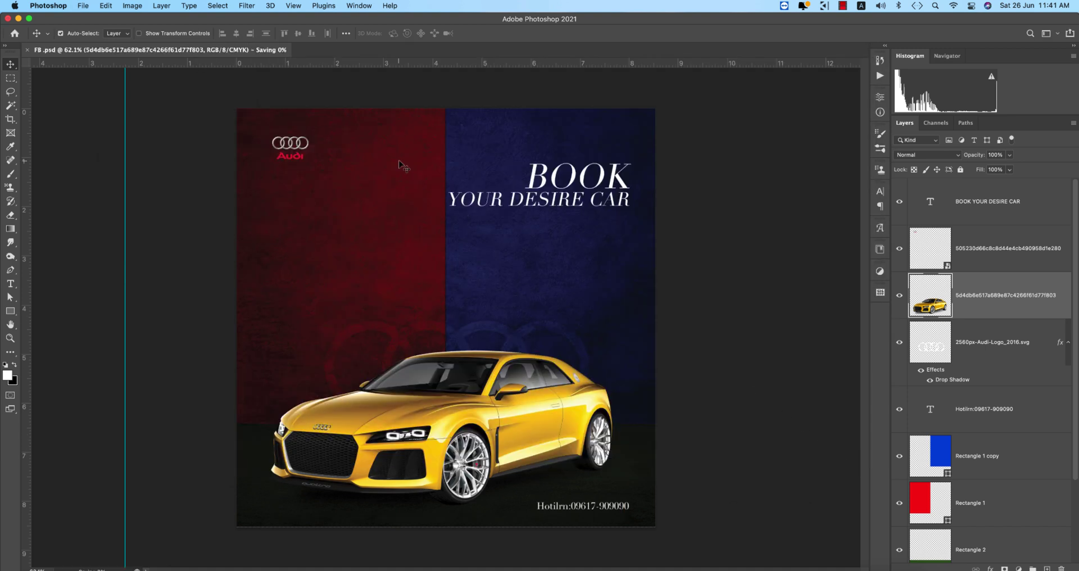
Group all layers from the headline down to the wall image and convert the group to a smart object.
{"action": "left_click", "coordinate": [1019, 206]}
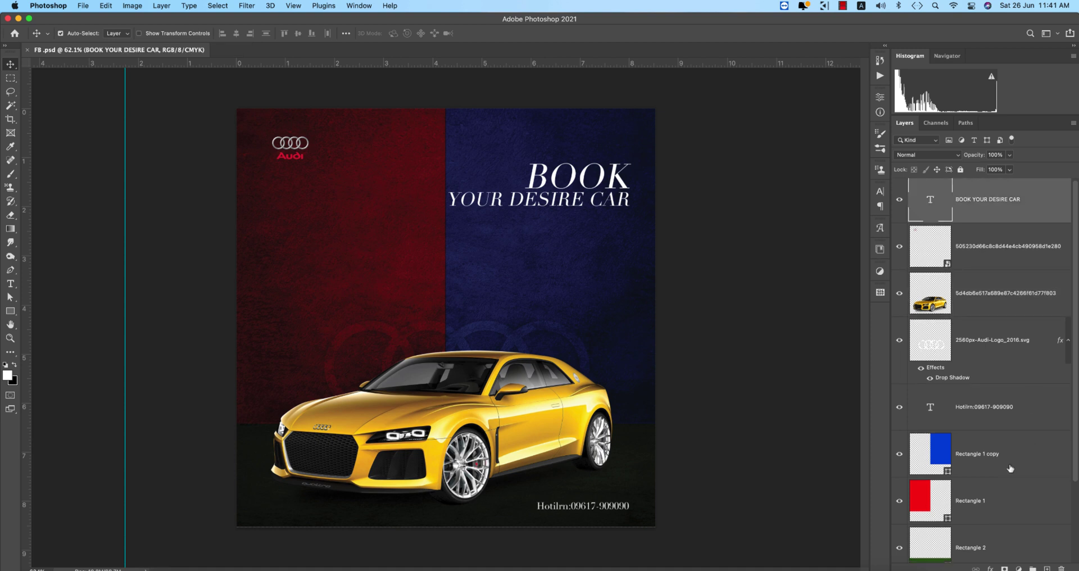
{"action": "scroll", "coordinate": [1009, 470], "scroll_direction": "down", "scroll_amount": 3}
{"action": "left_click", "coordinate": [1005, 493], "text": "shift"}
{"action": "key", "text": "super+g"}
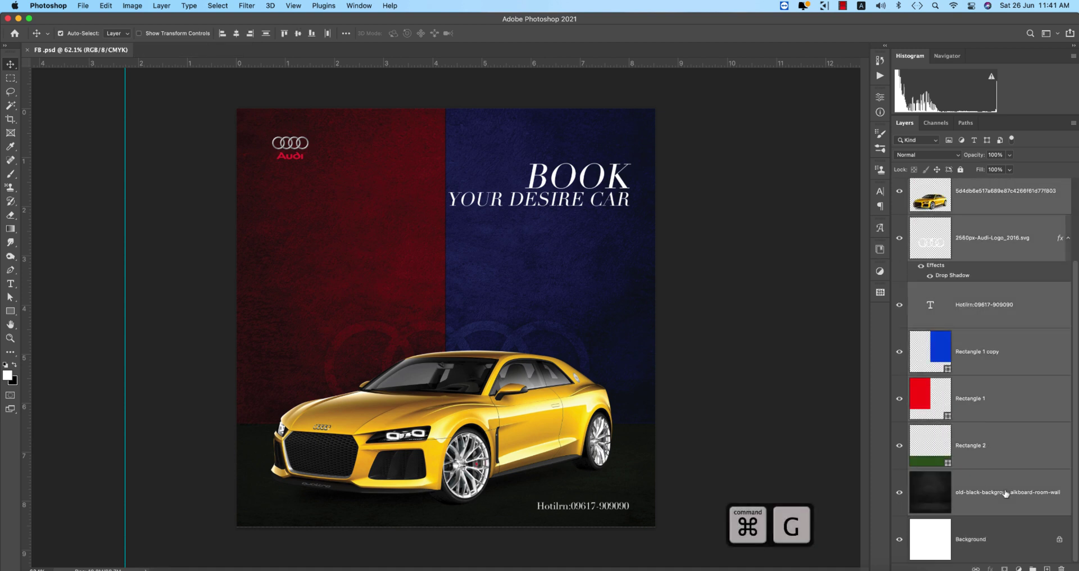
{"action": "right_click", "coordinate": [965, 185]}
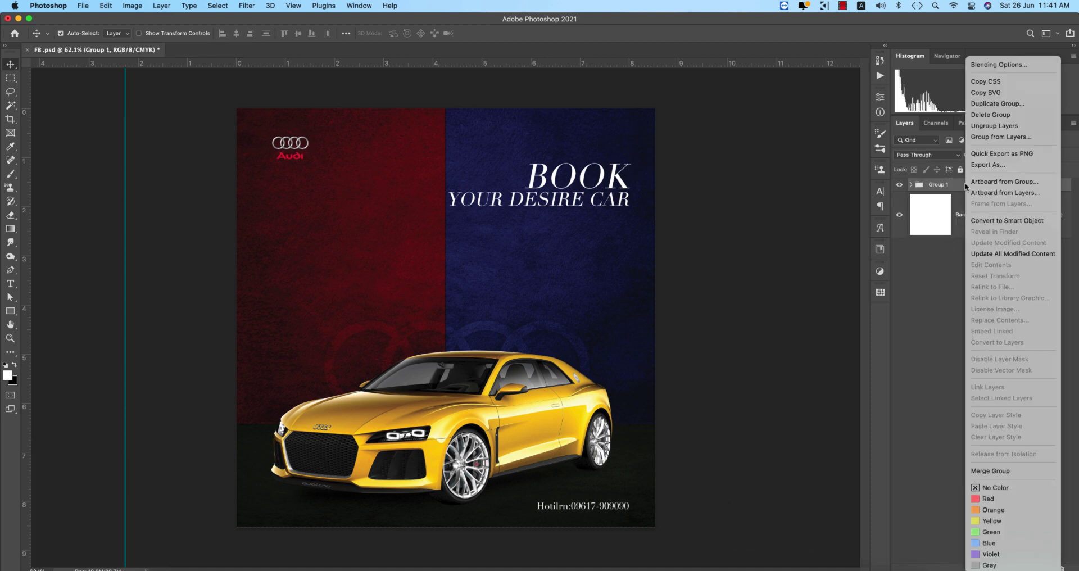
{"action": "left_click", "coordinate": [987, 219]}
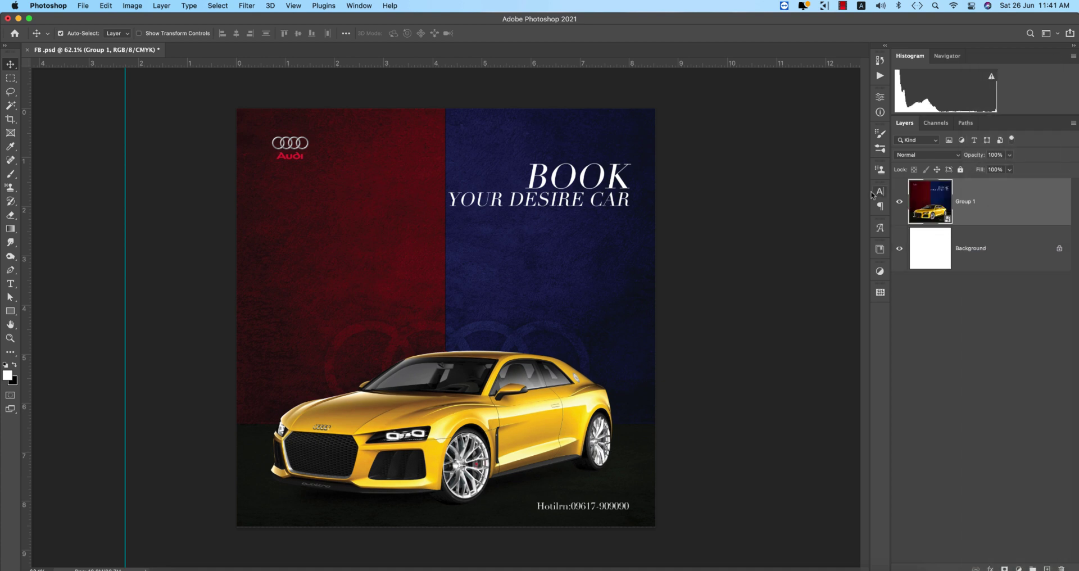
Apply the Nik Collection Color Efex Pro 4 Cross Processing filter with method C04 to the smart object.
{"action": "left_click", "coordinate": [247, 5]}
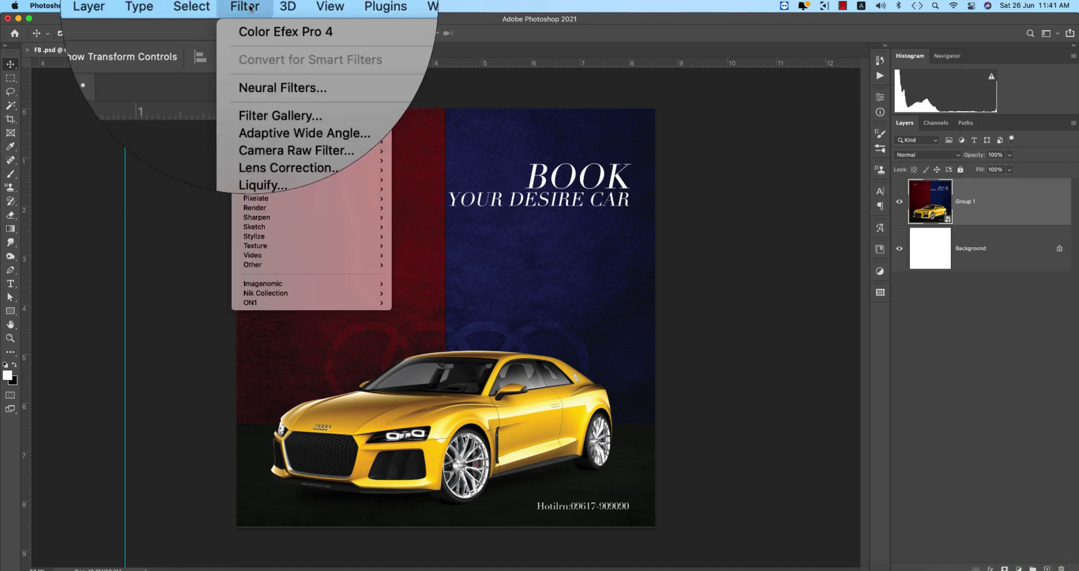
{"action": "mouse_move", "coordinate": [377, 292]}
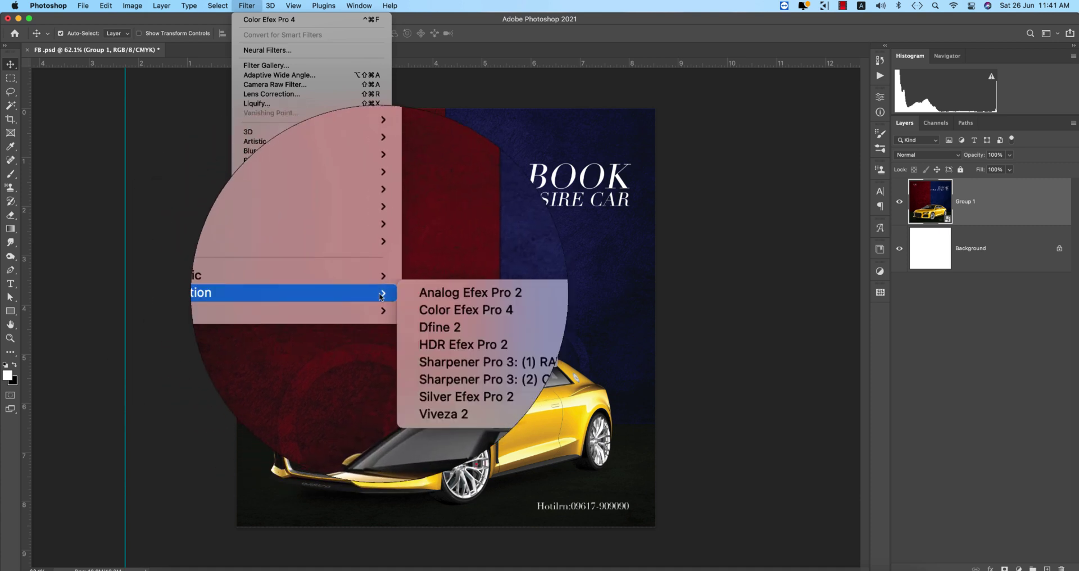
{"action": "left_click", "coordinate": [418, 304]}
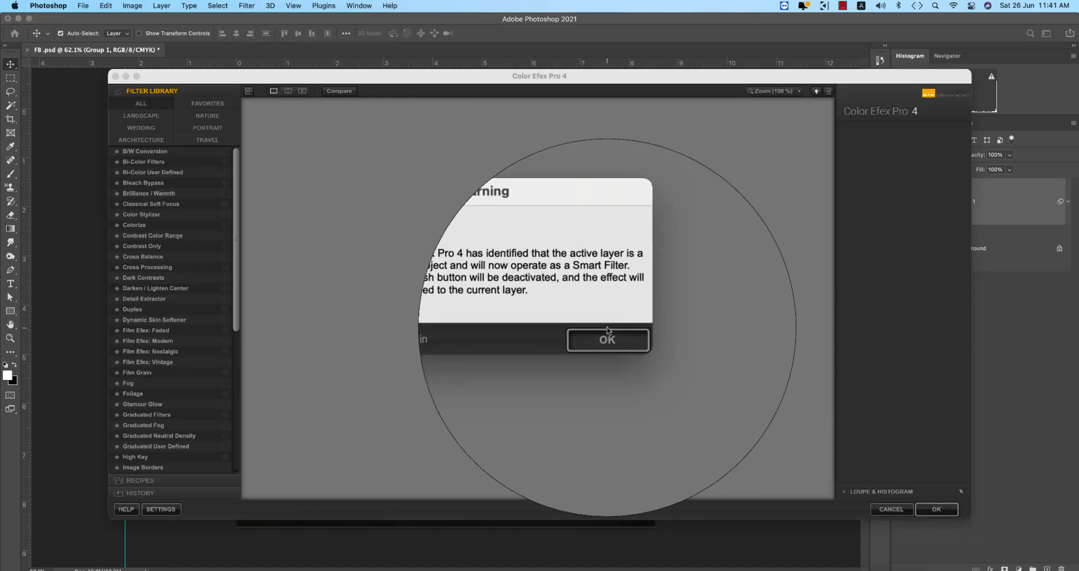
{"action": "left_click", "coordinate": [608, 337]}
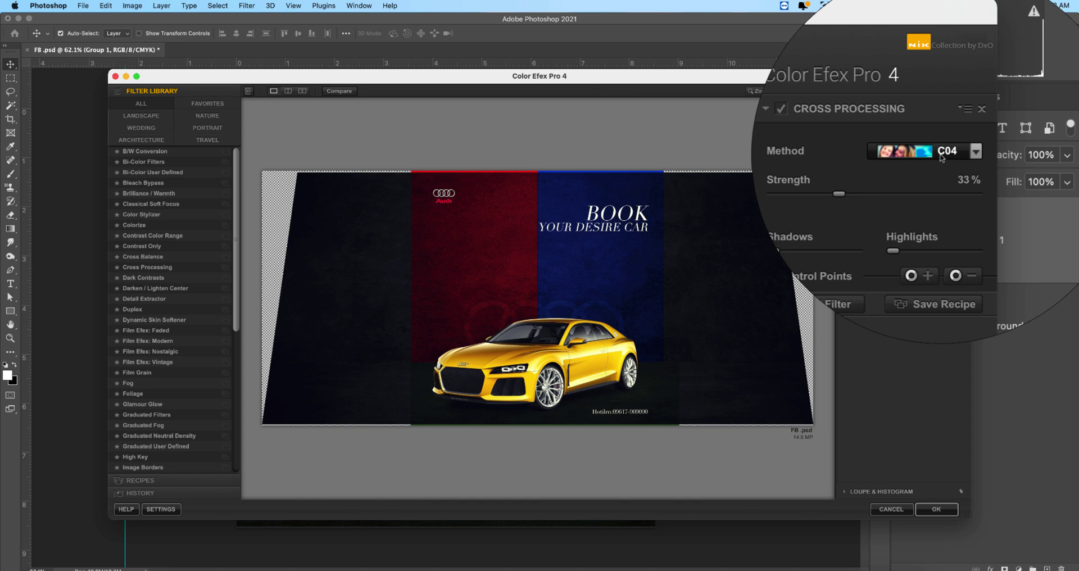
{"action": "left_click", "coordinate": [941, 157]}
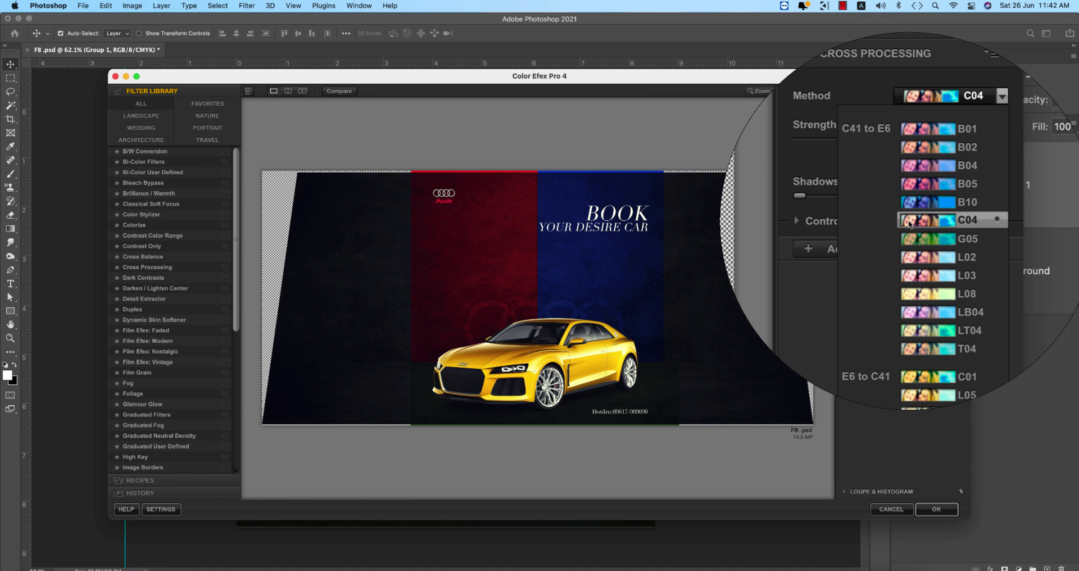
{"action": "left_click", "coordinate": [911, 224]}
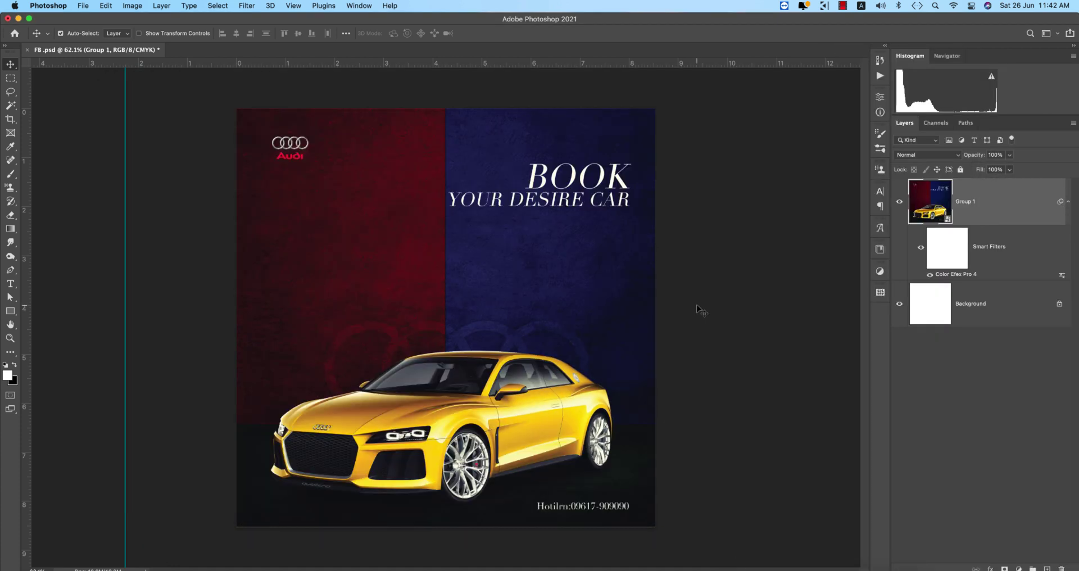
{"action": "left_click", "coordinate": [701, 310]}
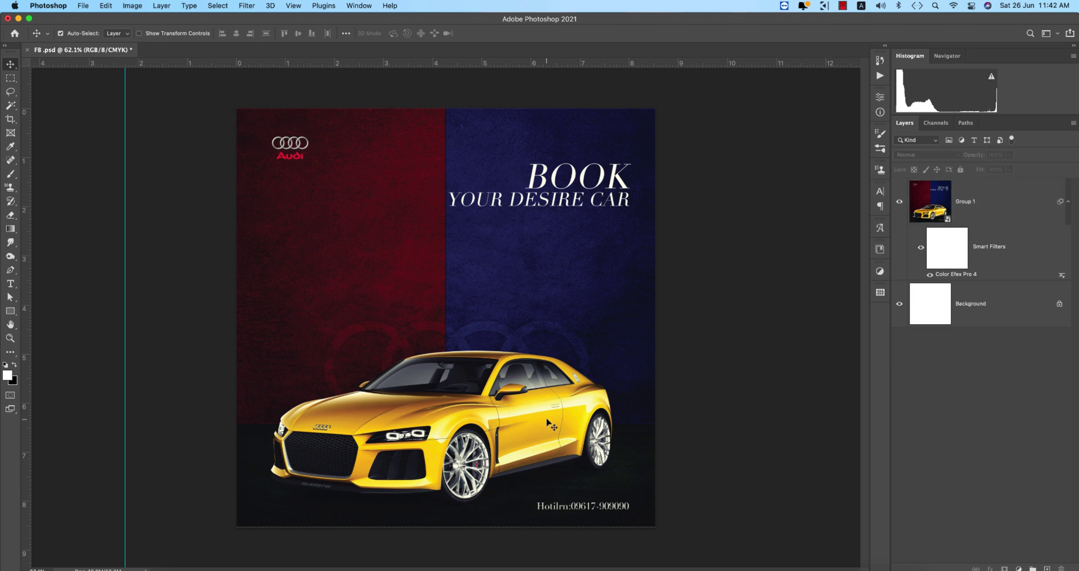
Open the smart object's contents and start the Camera Raw Filter on the car layer.
{"action": "left_click", "coordinate": [954, 219]}
{"action": "double_click", "coordinate": [949, 220]}
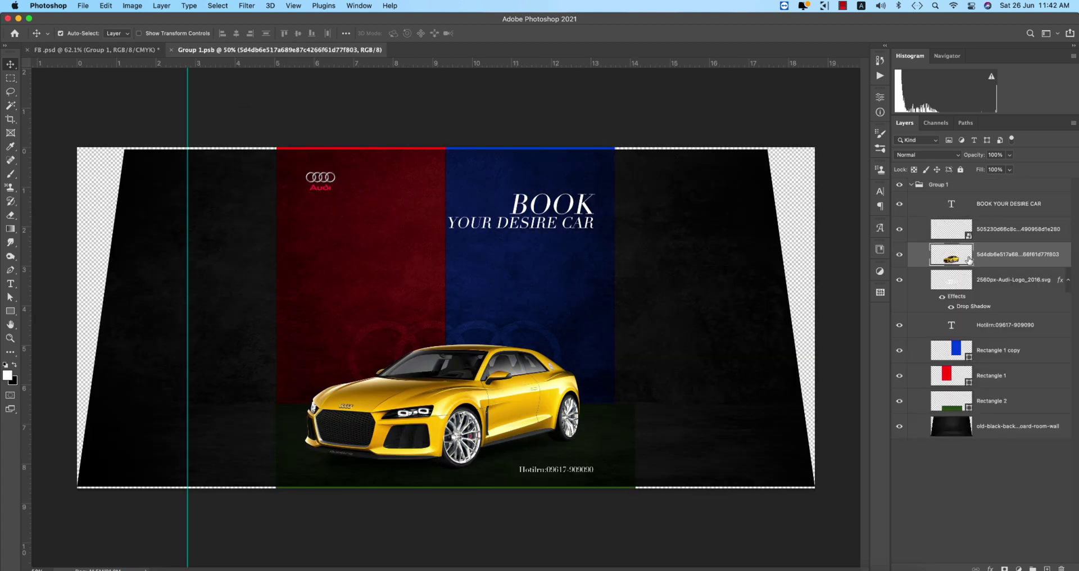
{"action": "right_click", "coordinate": [998, 260]}
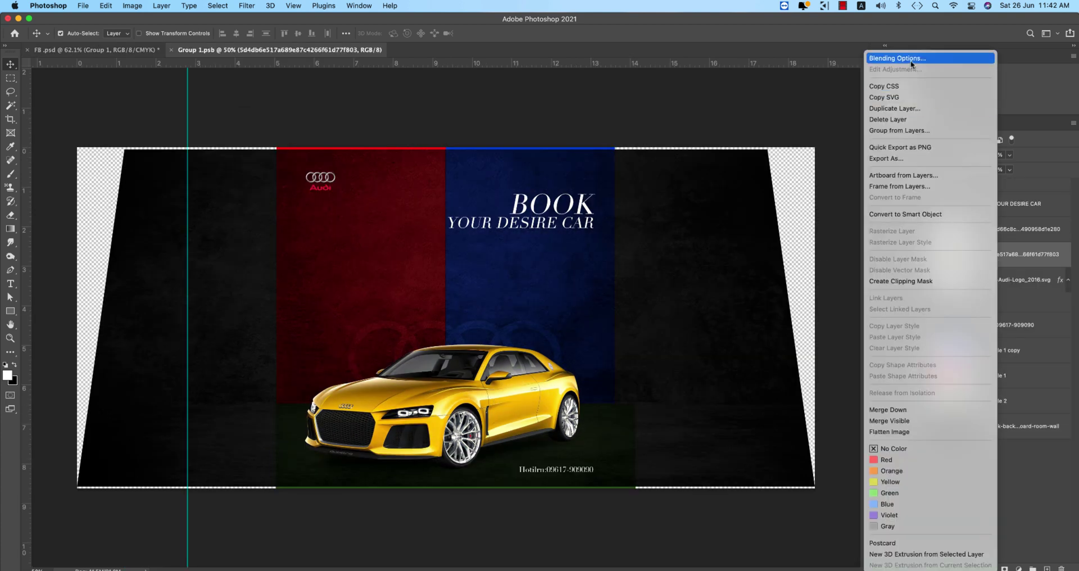
{"action": "left_click", "coordinate": [1018, 234]}
{"action": "left_click", "coordinate": [253, 8]}
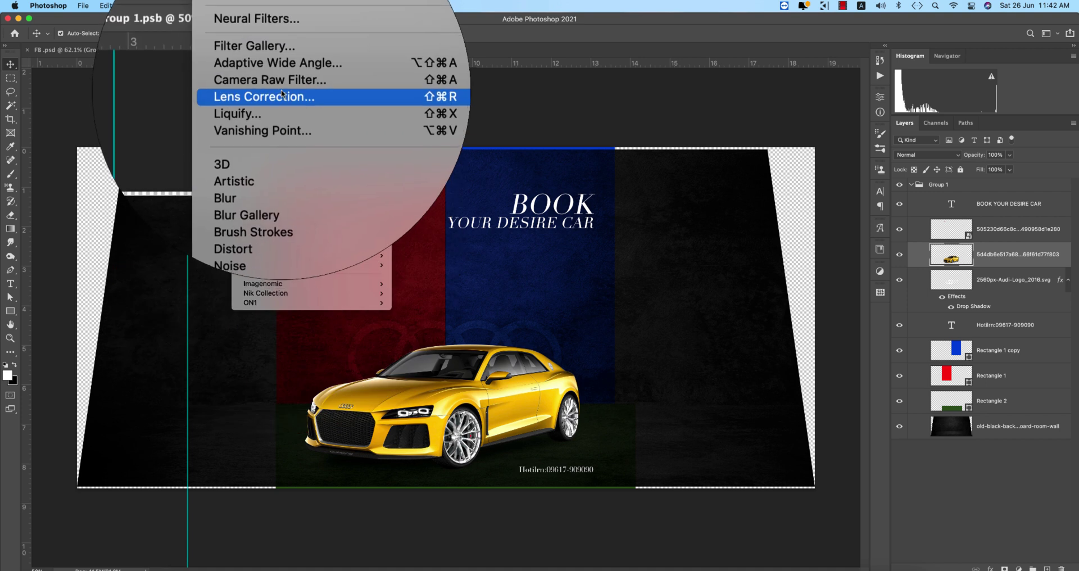
{"action": "left_click", "coordinate": [782, 187]}
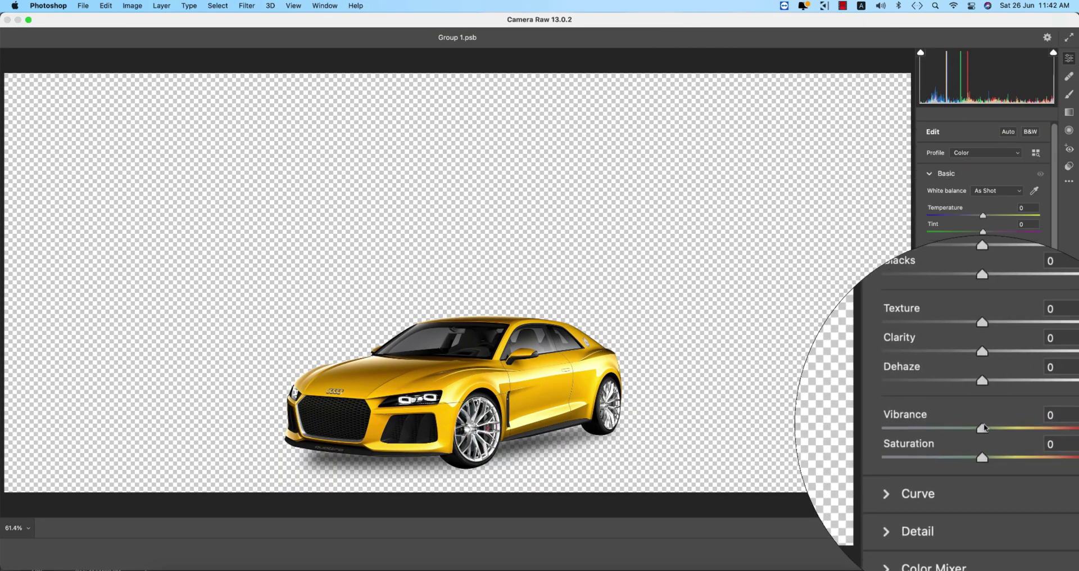
Desaturate the car with Vibrance -100 and Saturation at its minimum, then save the smart object and return to FB .psd.
{"action": "left_click_drag", "start_coordinate": [988, 425], "coordinate": [878, 426]}
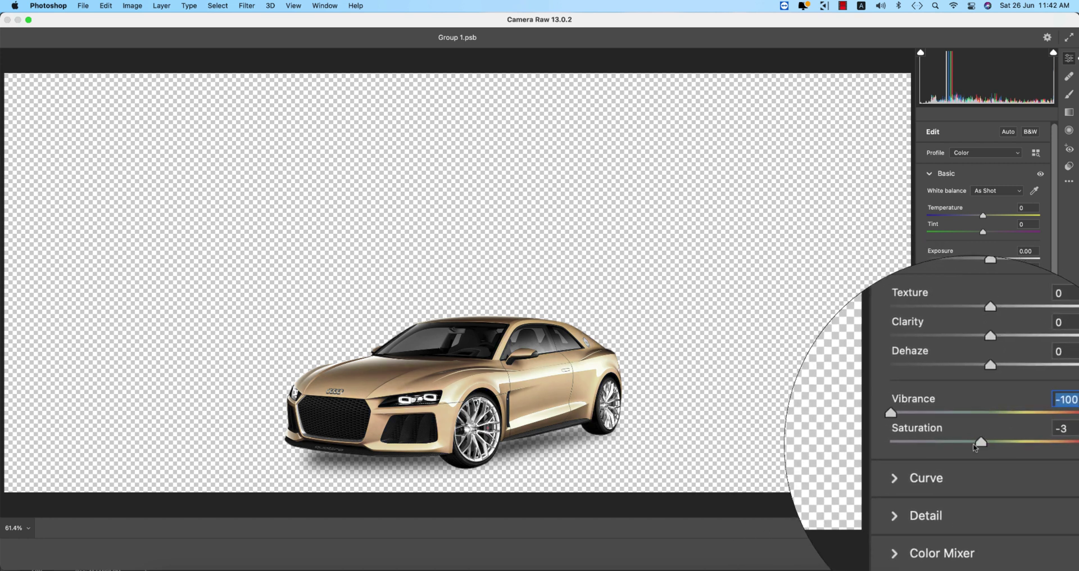
{"action": "left_click_drag", "start_coordinate": [985, 441], "coordinate": [854, 436]}
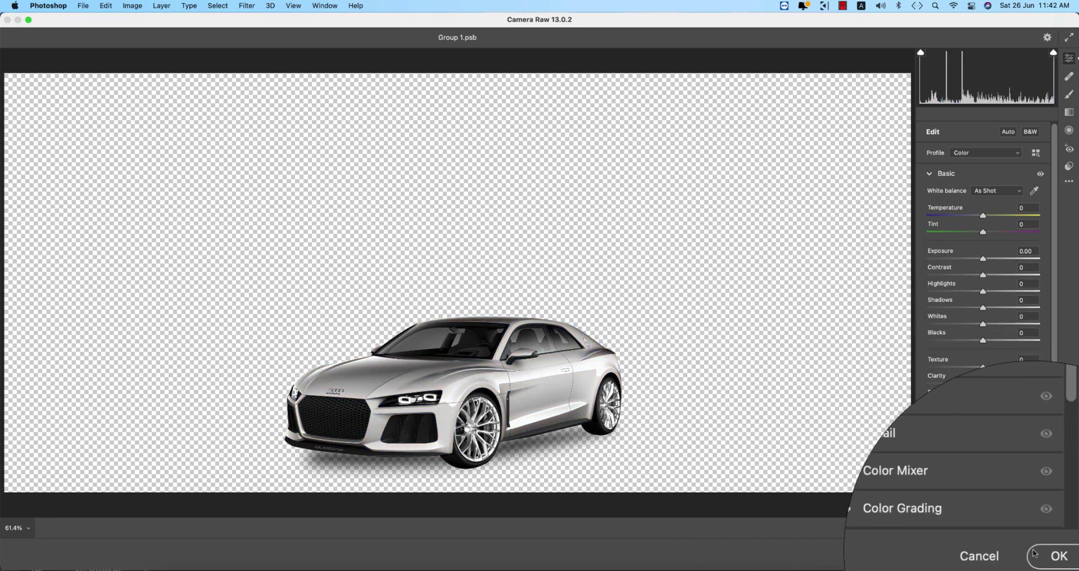
{"action": "left_click", "coordinate": [1059, 559]}
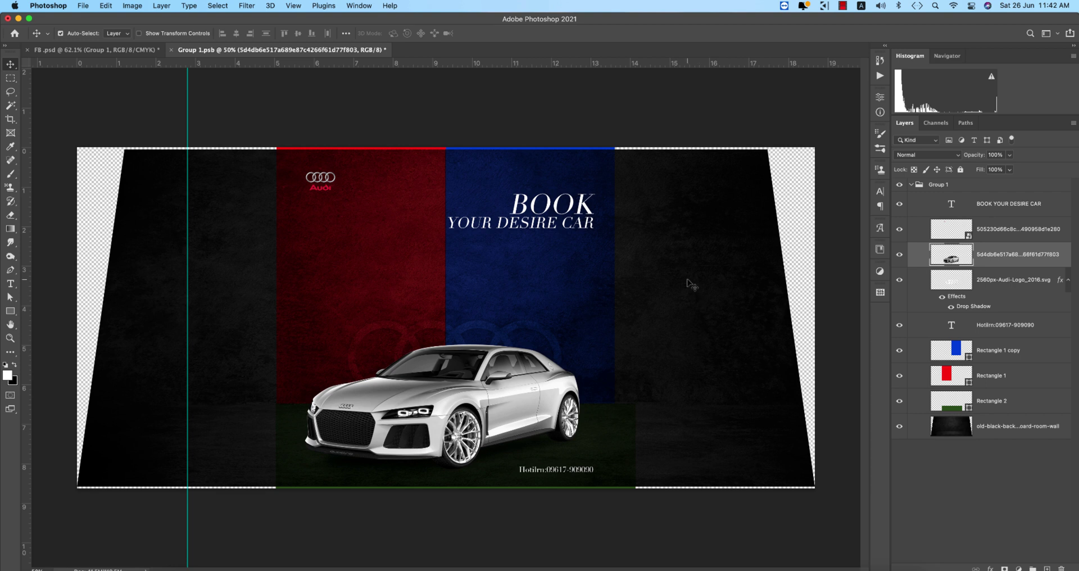
{"action": "key", "text": "super+s"}
{"action": "left_click", "coordinate": [93, 49]}
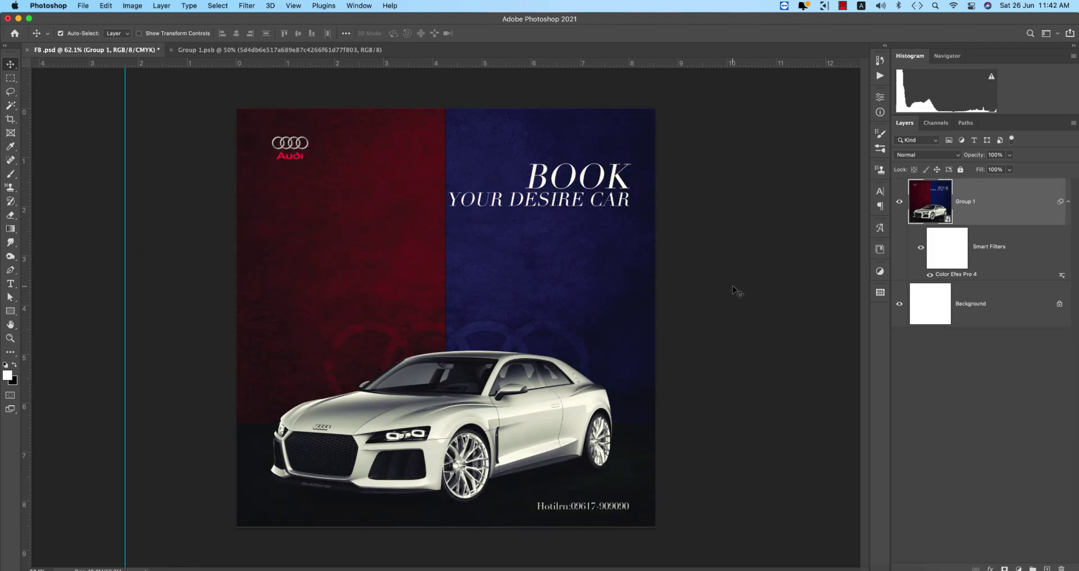